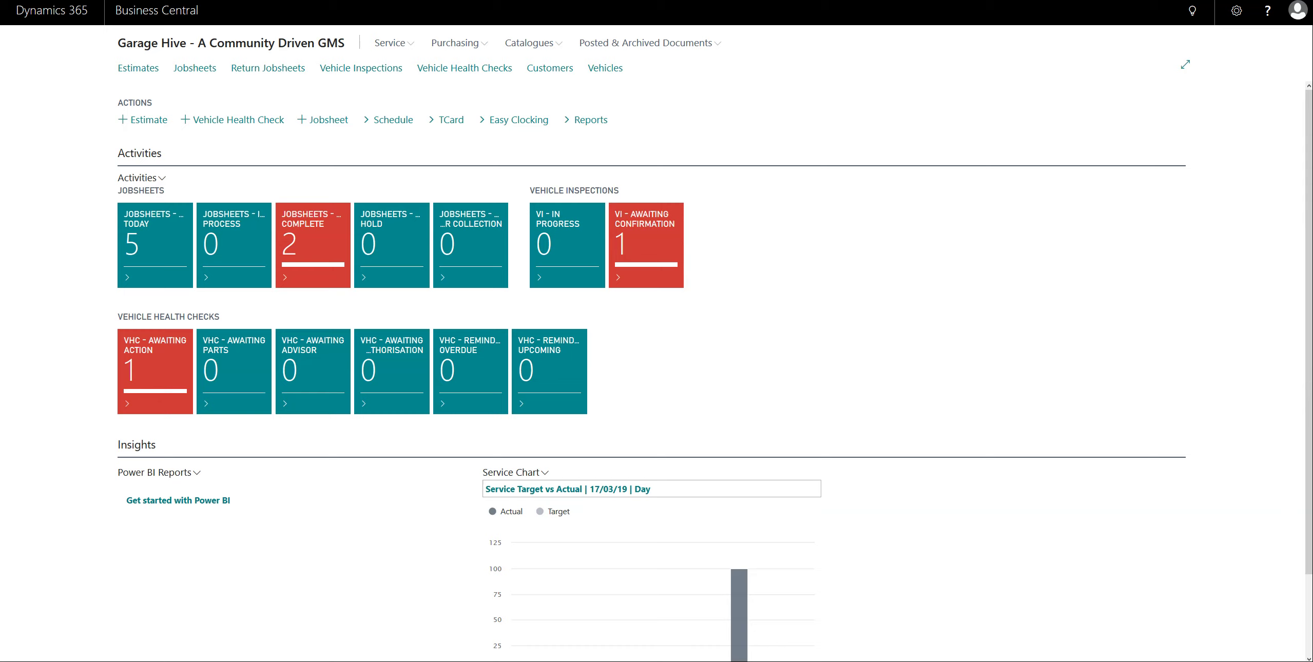
# Open the Hyundai Tucson's MOT jobsheet SJ000041 from the Jobsheets - Pending Today list.
pyautogui.click(148, 245)
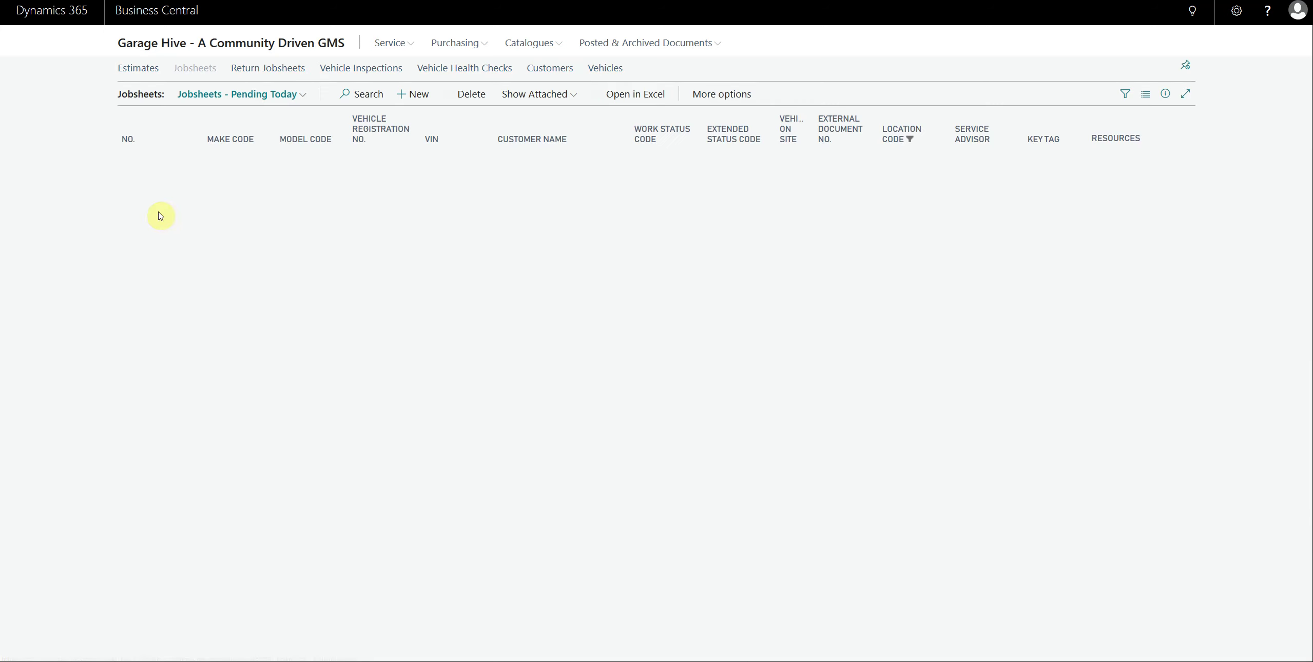
pyautogui.click(294, 102)
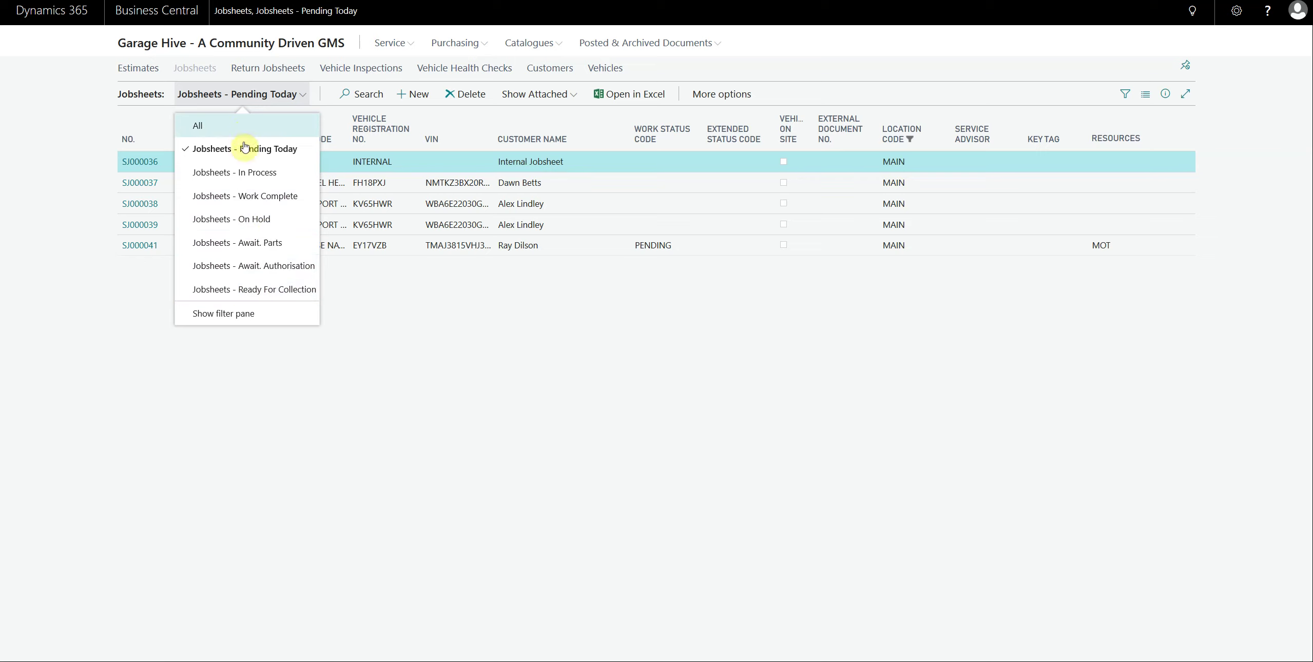
pyautogui.click(441, 327)
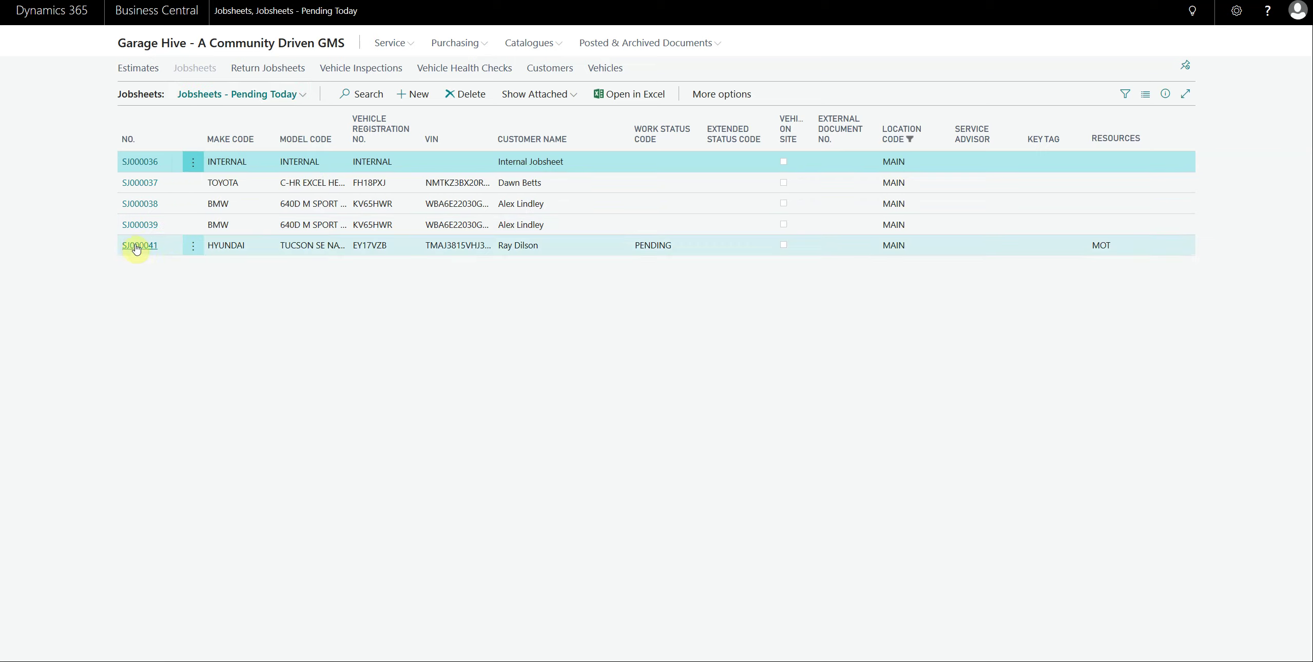
pyautogui.click(141, 246)
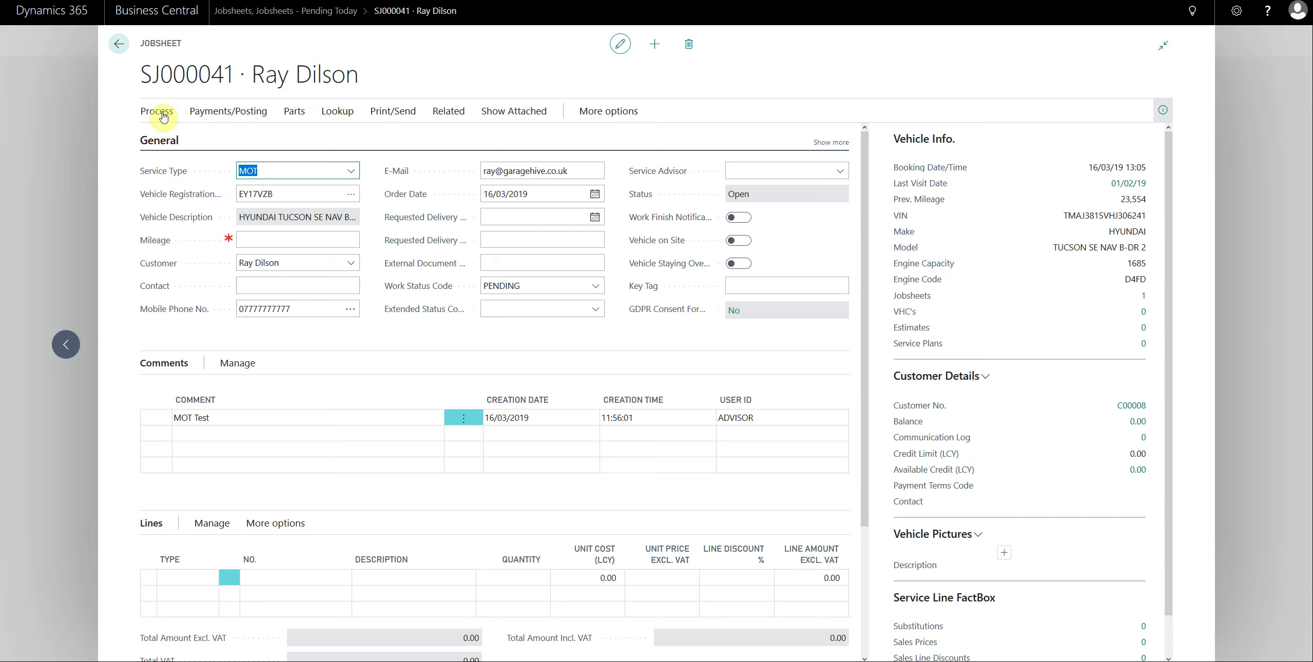
# Check the jobsheet's Process, Payments/Posting and Parts actions, then view MOT History under Lookup.
pyautogui.click(164, 116)
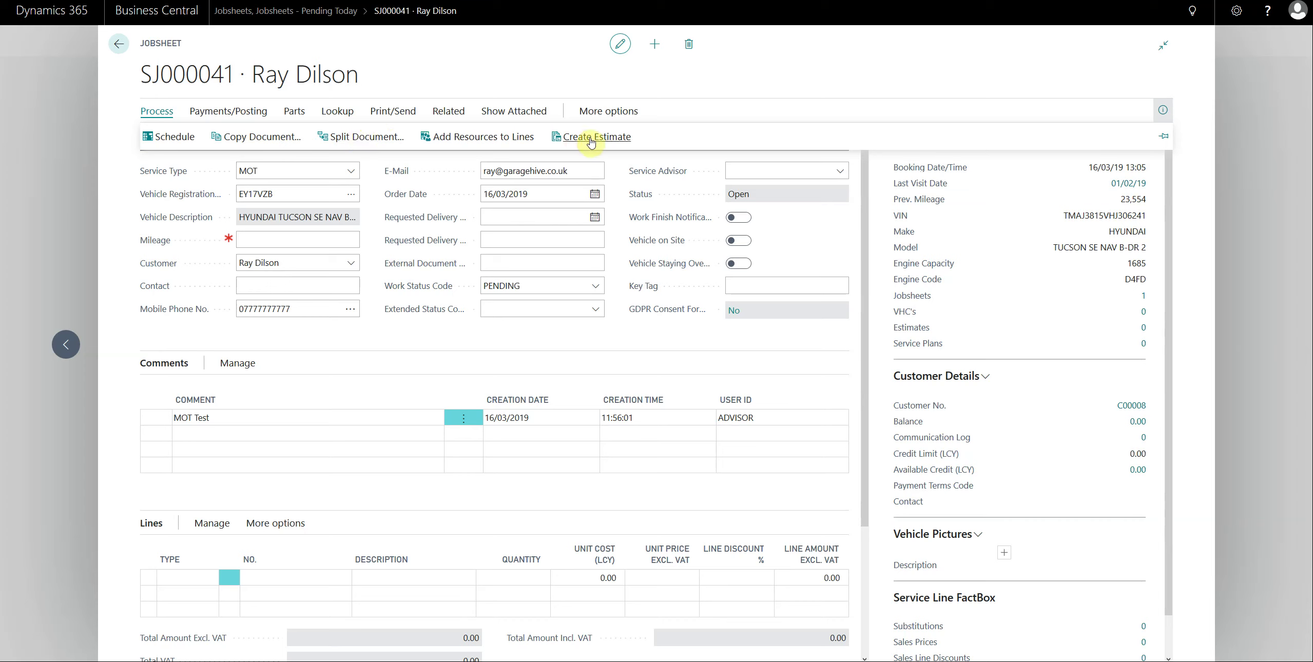
pyautogui.click(246, 117)
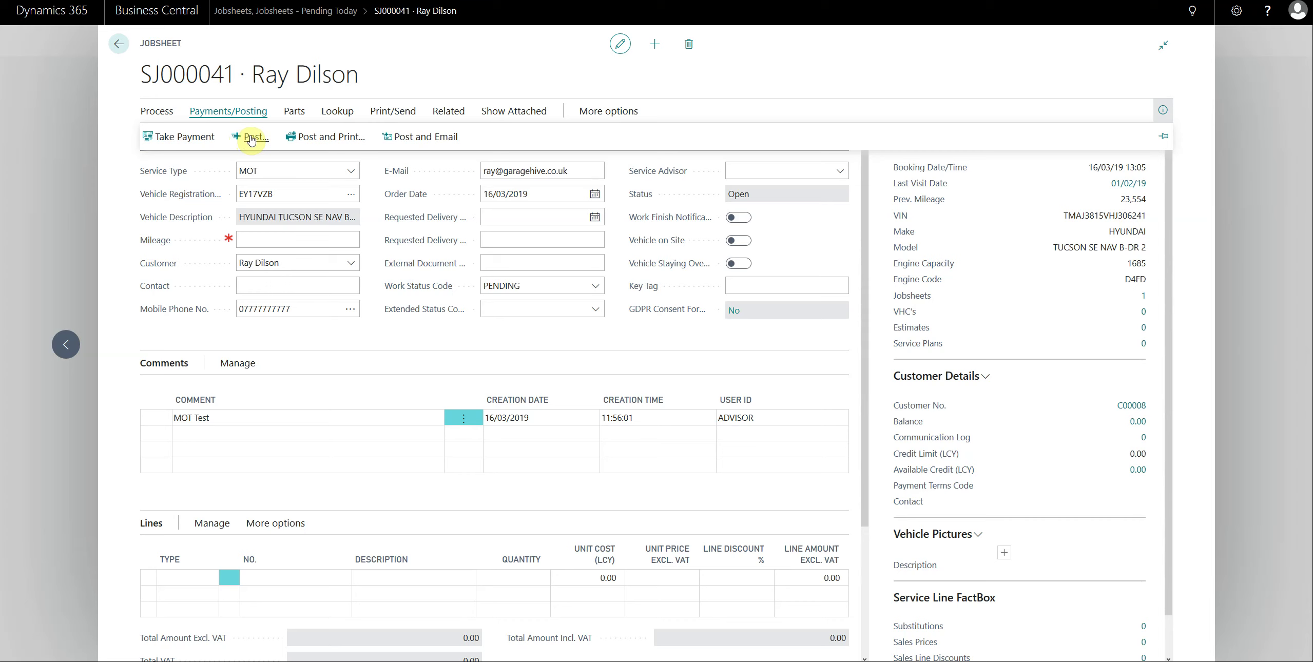
pyautogui.click(294, 111)
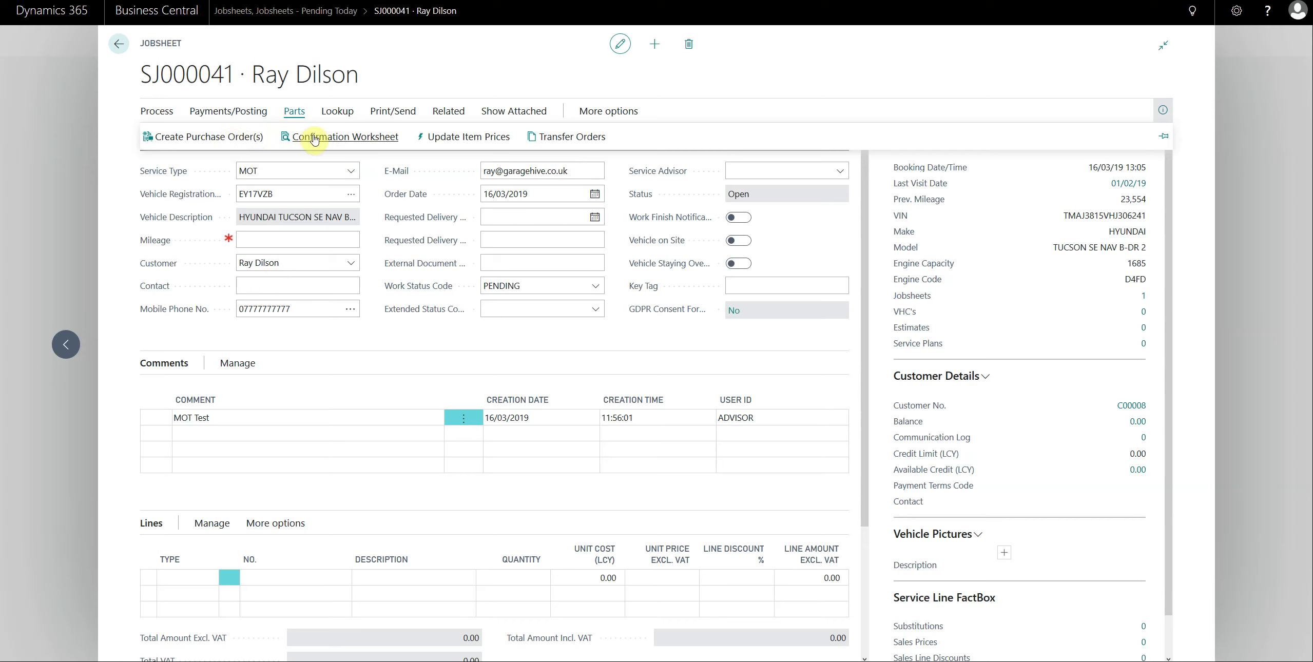
pyautogui.click(337, 111)
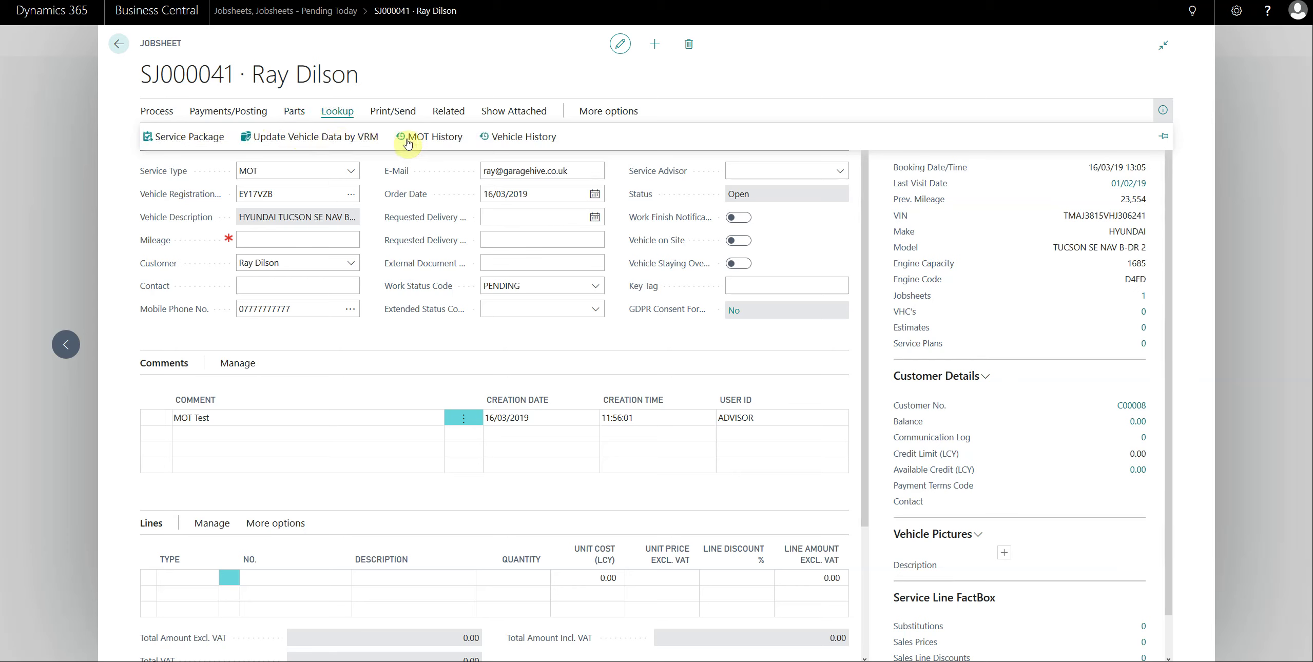
pyautogui.click(445, 143)
# Review the jobsheet's Print/Send, Related and Show Attached action rows, then reopen Related.
pyautogui.click(387, 113)
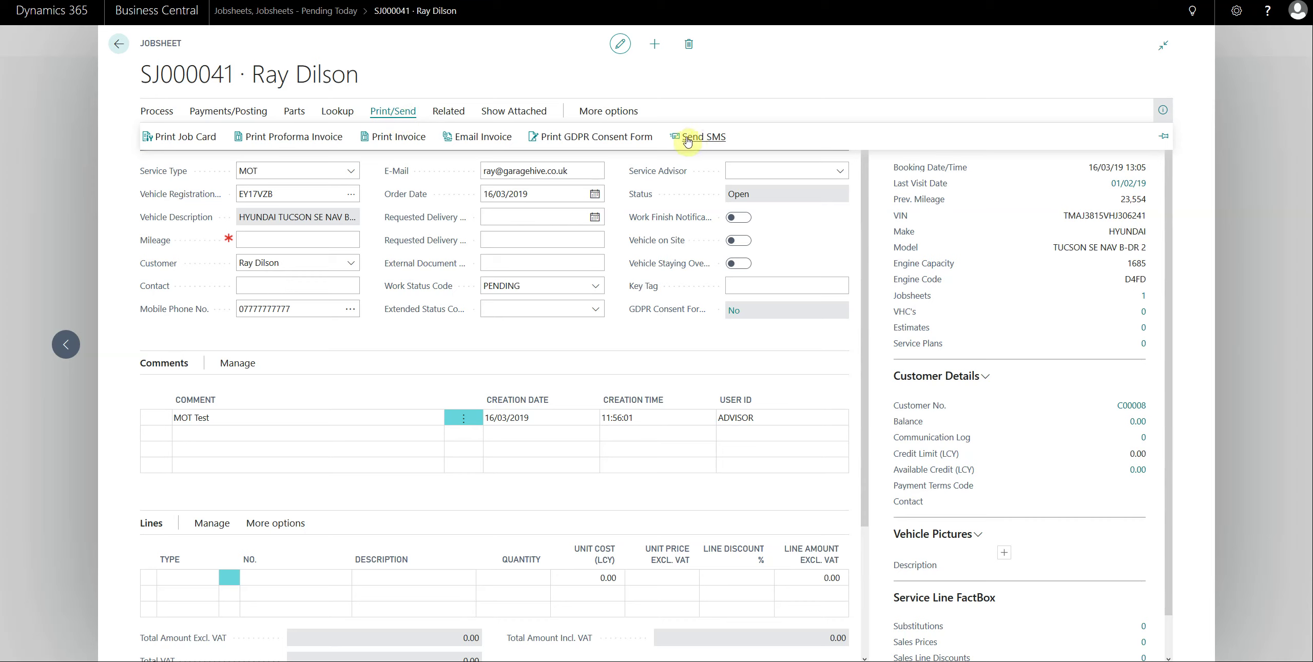
pyautogui.click(439, 117)
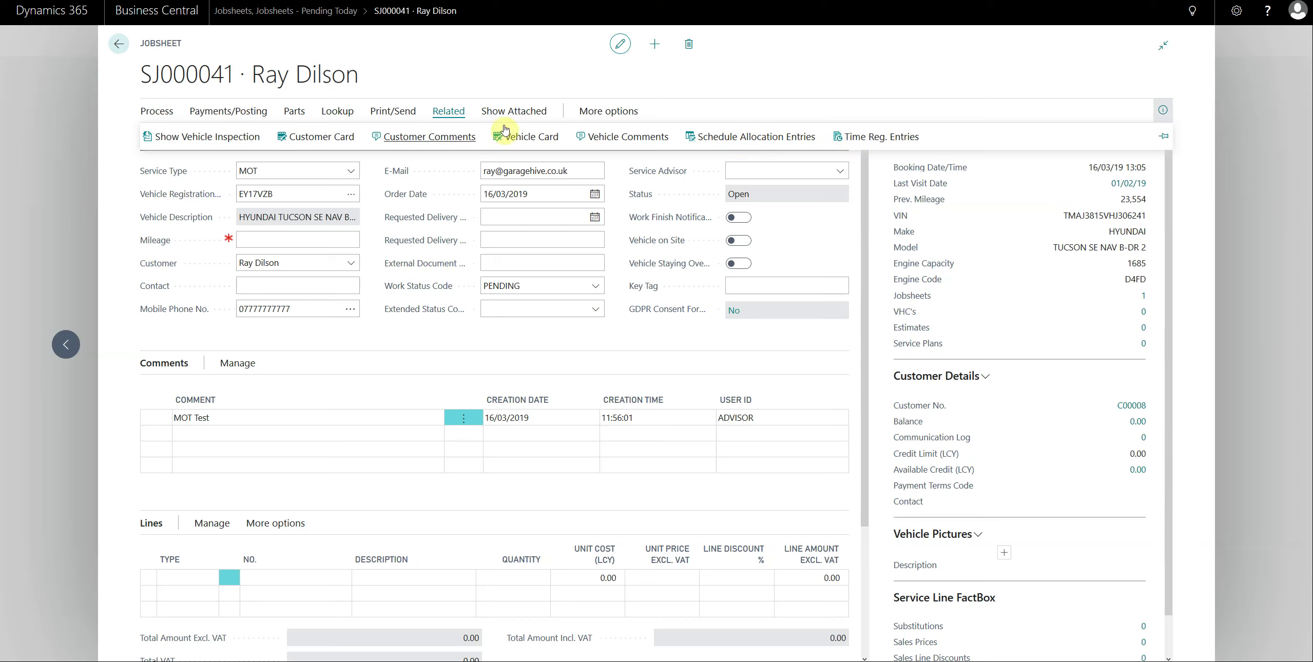
pyautogui.click(515, 112)
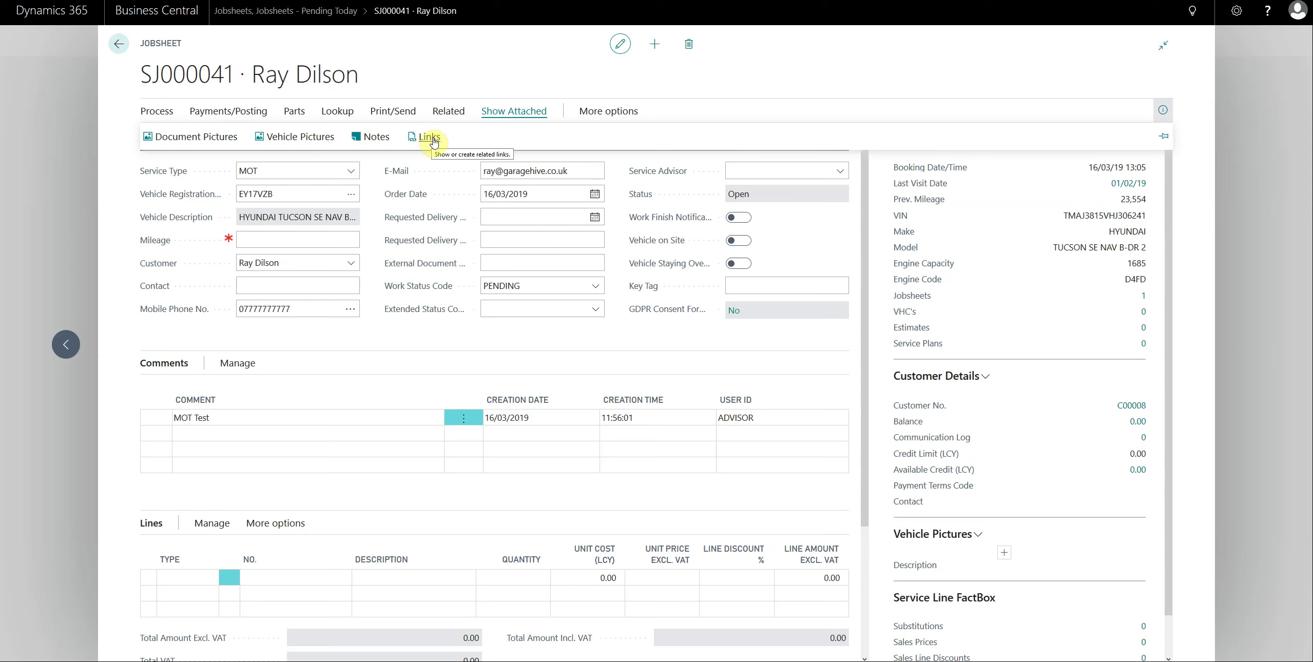
pyautogui.scroll(-3, 432, 288)
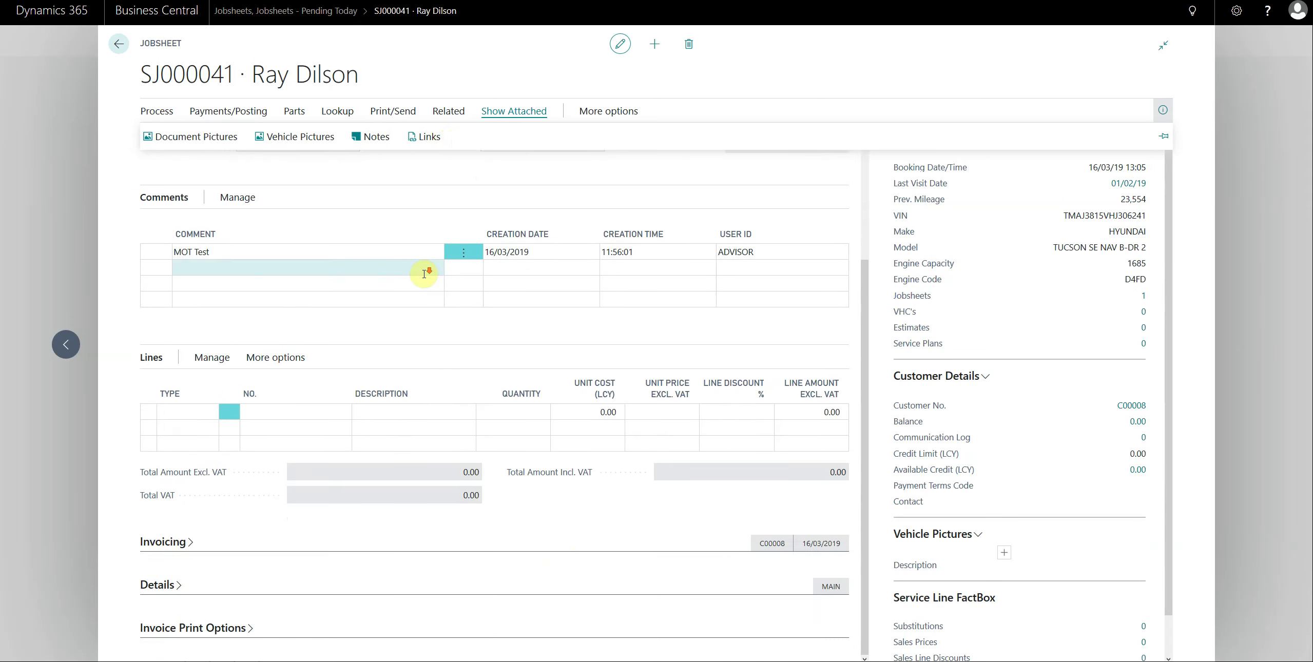
pyautogui.scroll(3, 455, 302)
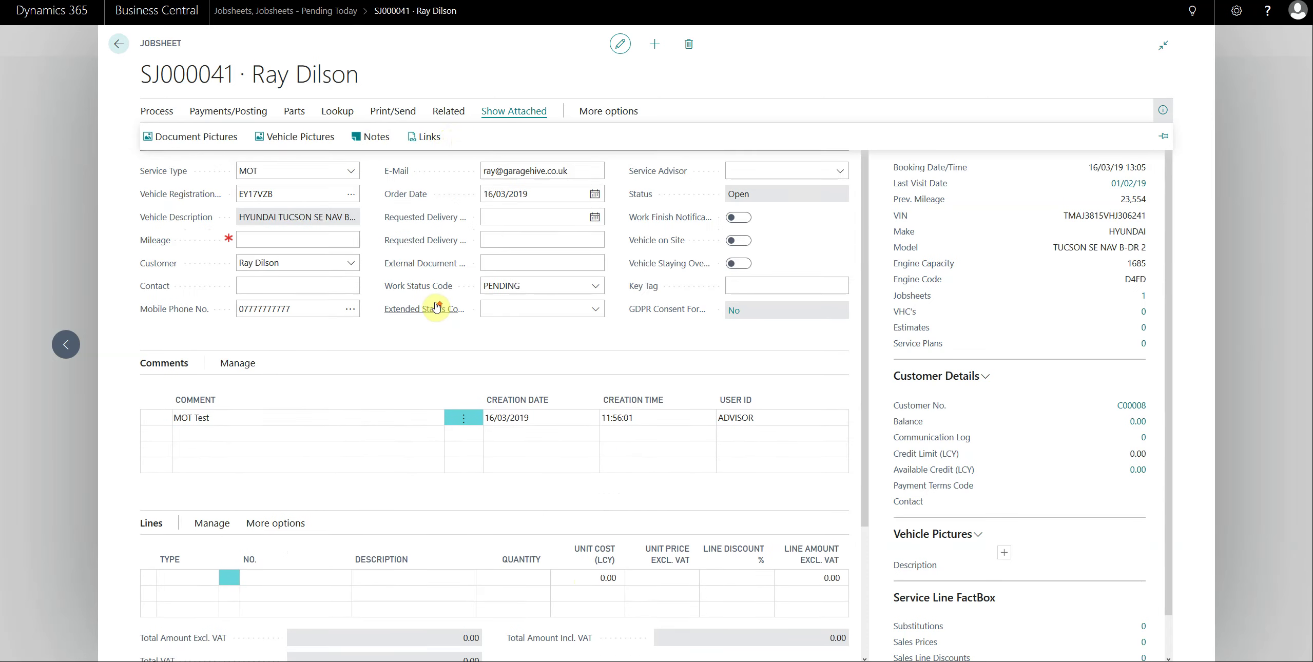
pyautogui.click(450, 114)
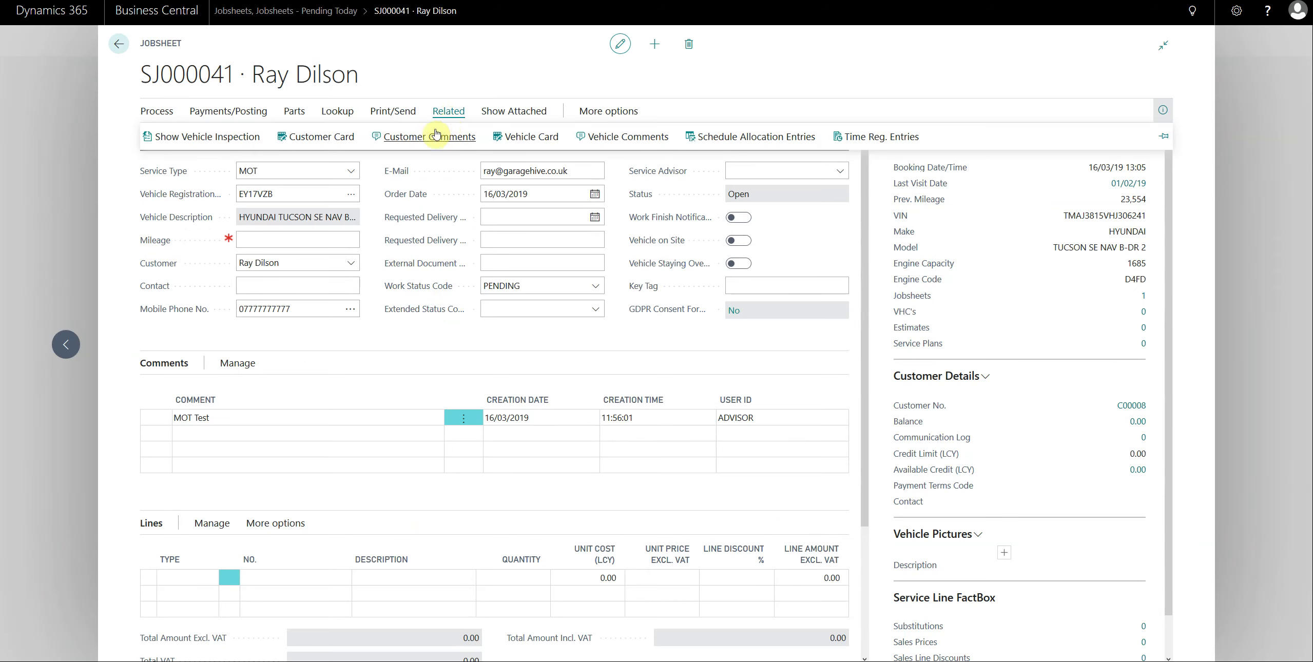
pyautogui.click(323, 138)
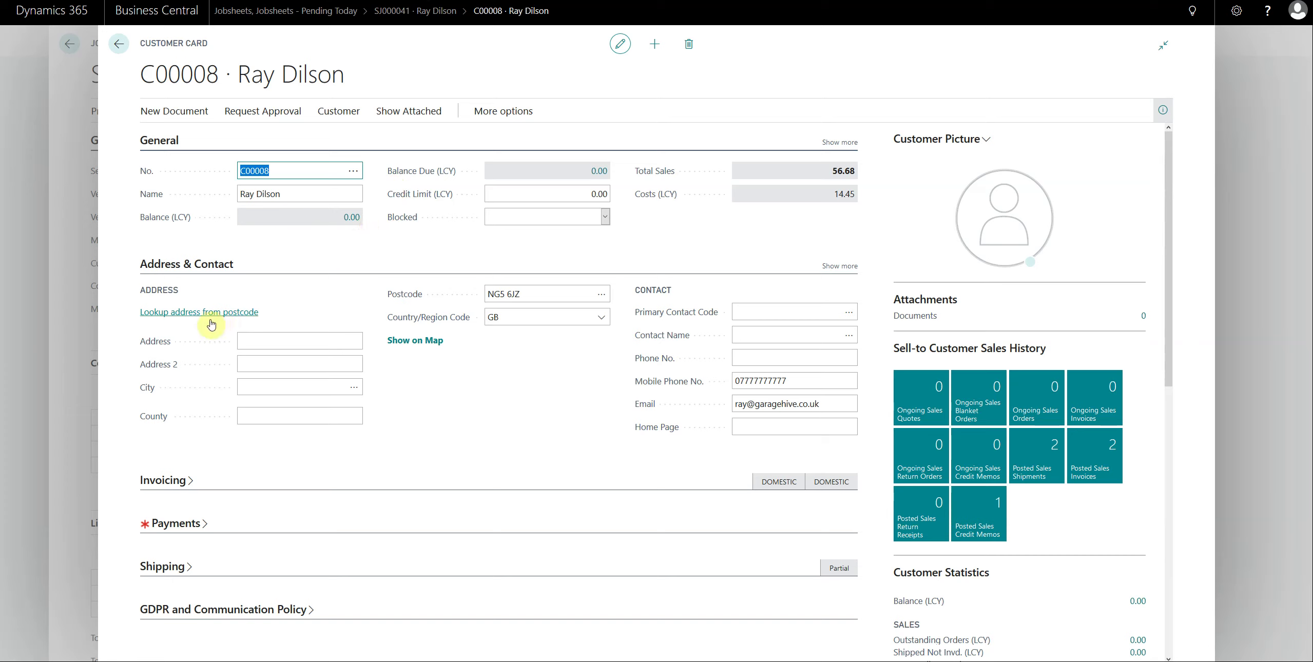
pyautogui.click(491, 294)
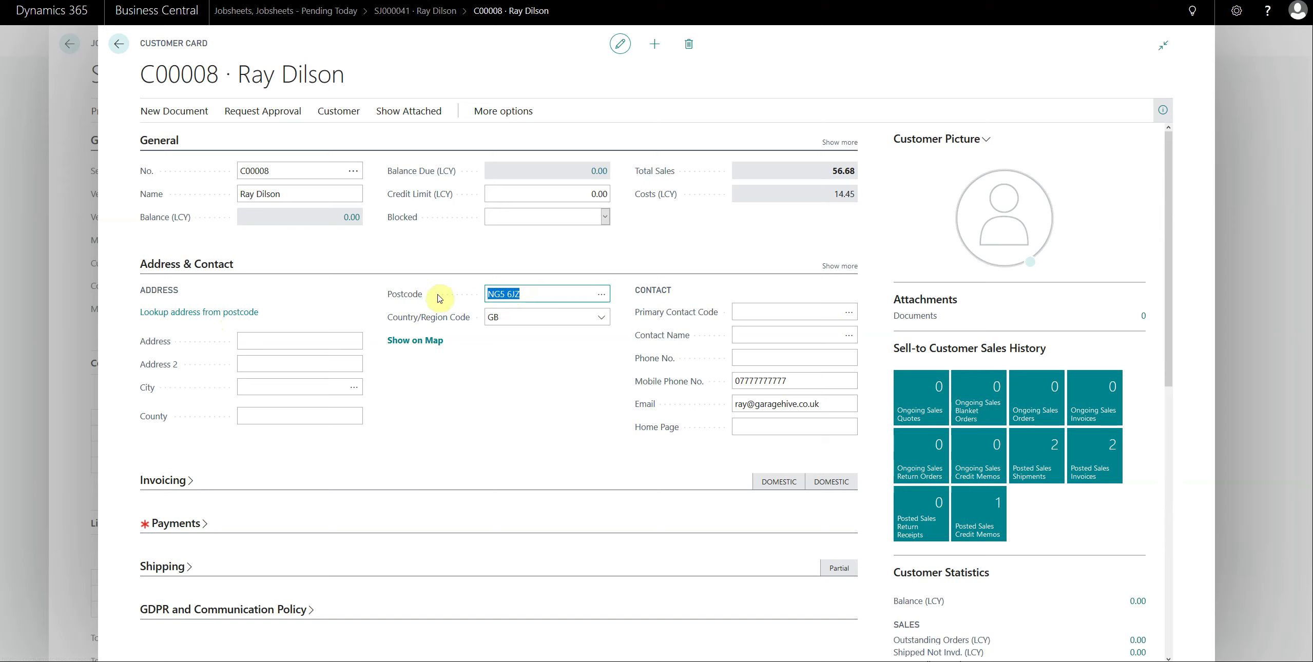
pyautogui.click(225, 314)
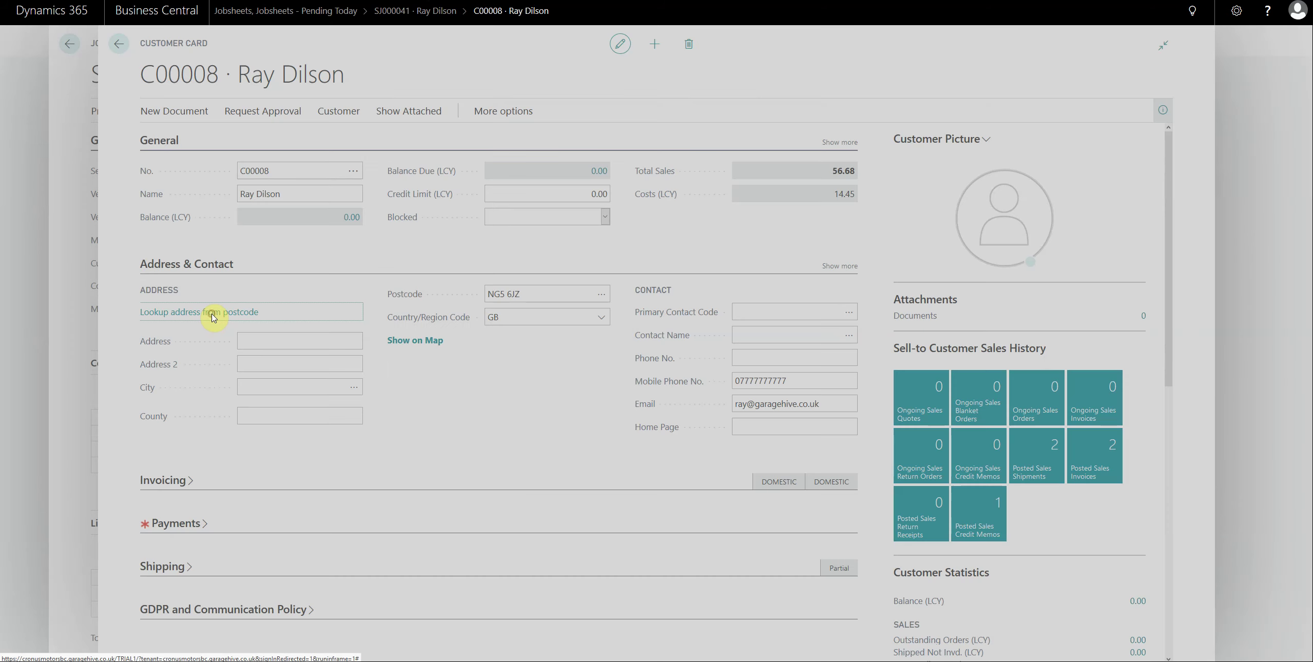
pyautogui.click(730, 251)
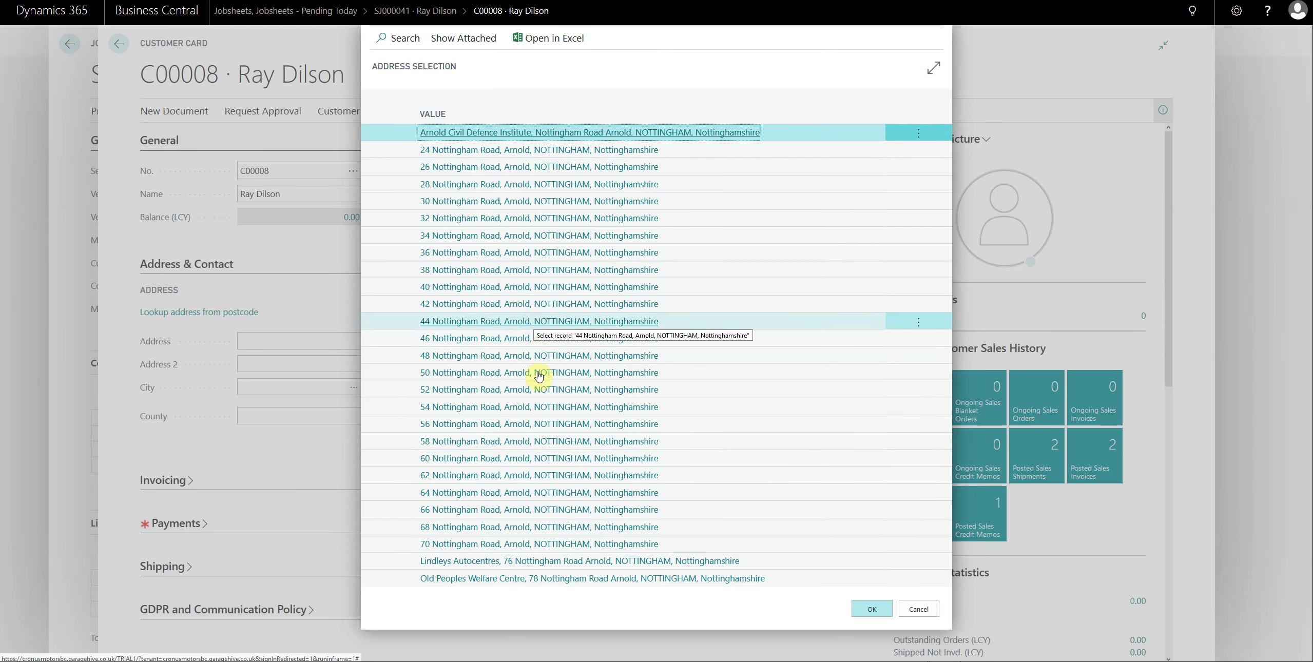
pyautogui.click(919, 609)
pyautogui.click(789, 250)
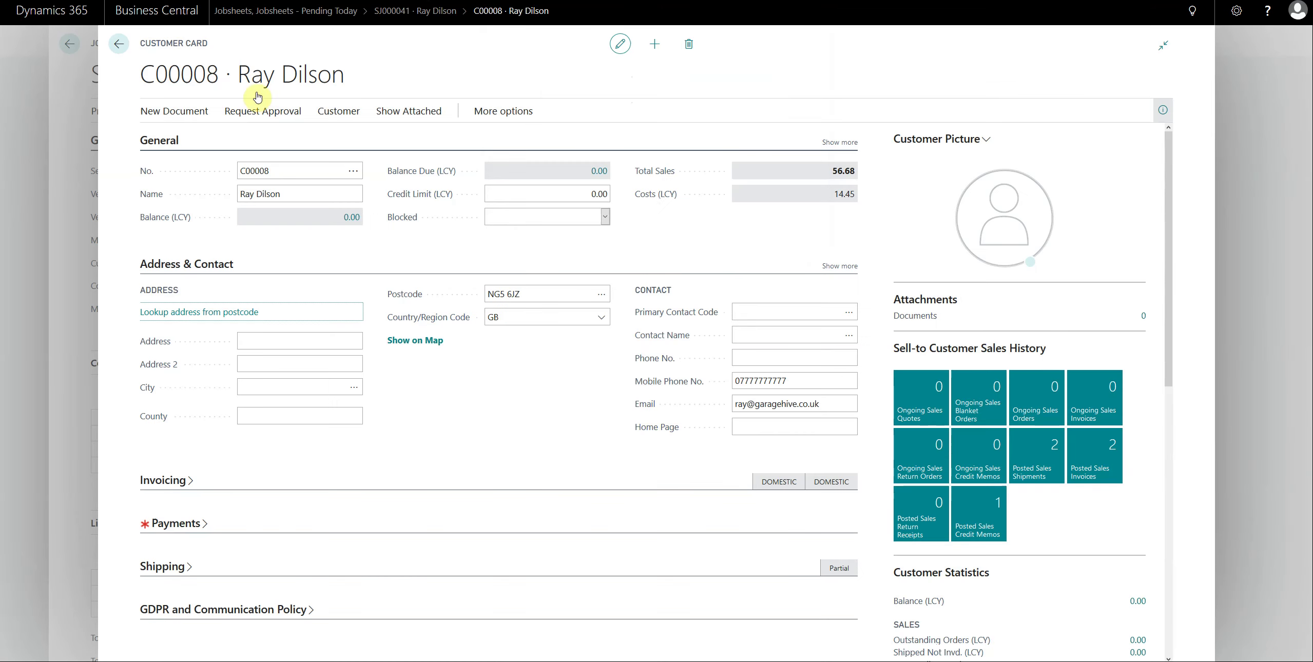
# Go back through the jobsheet and jobsheets list to the Garage Hive role centre.
pyautogui.click(120, 45)
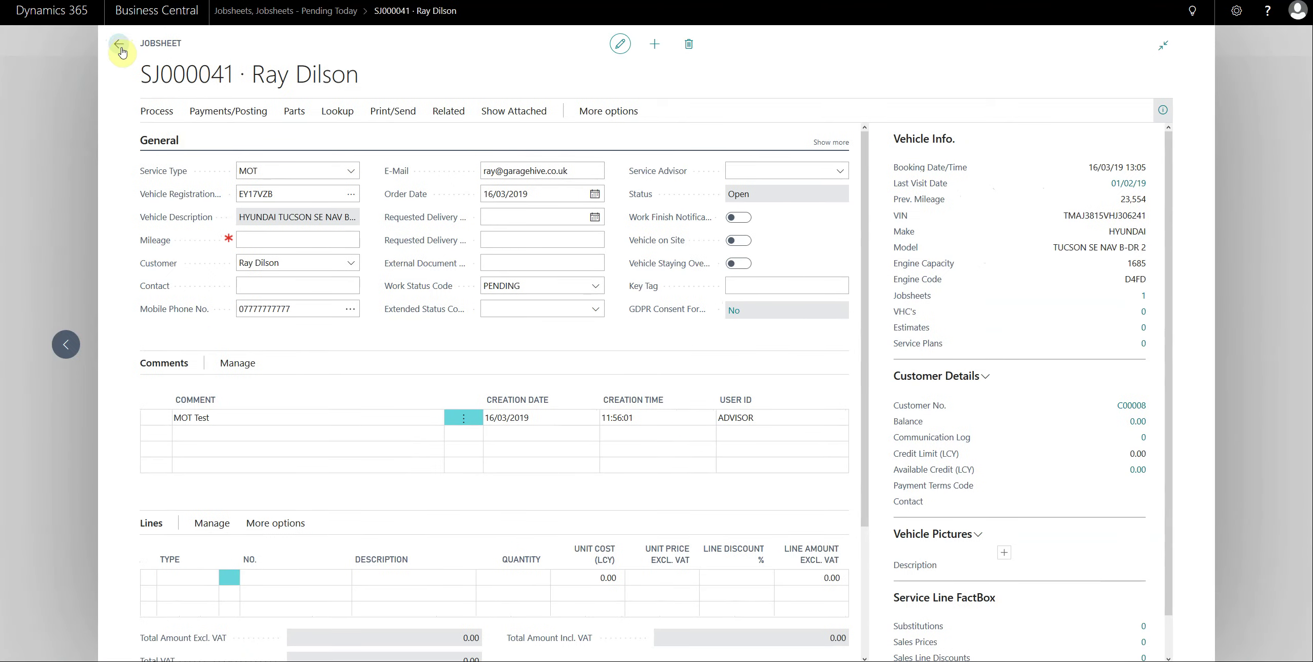
pyautogui.click(121, 47)
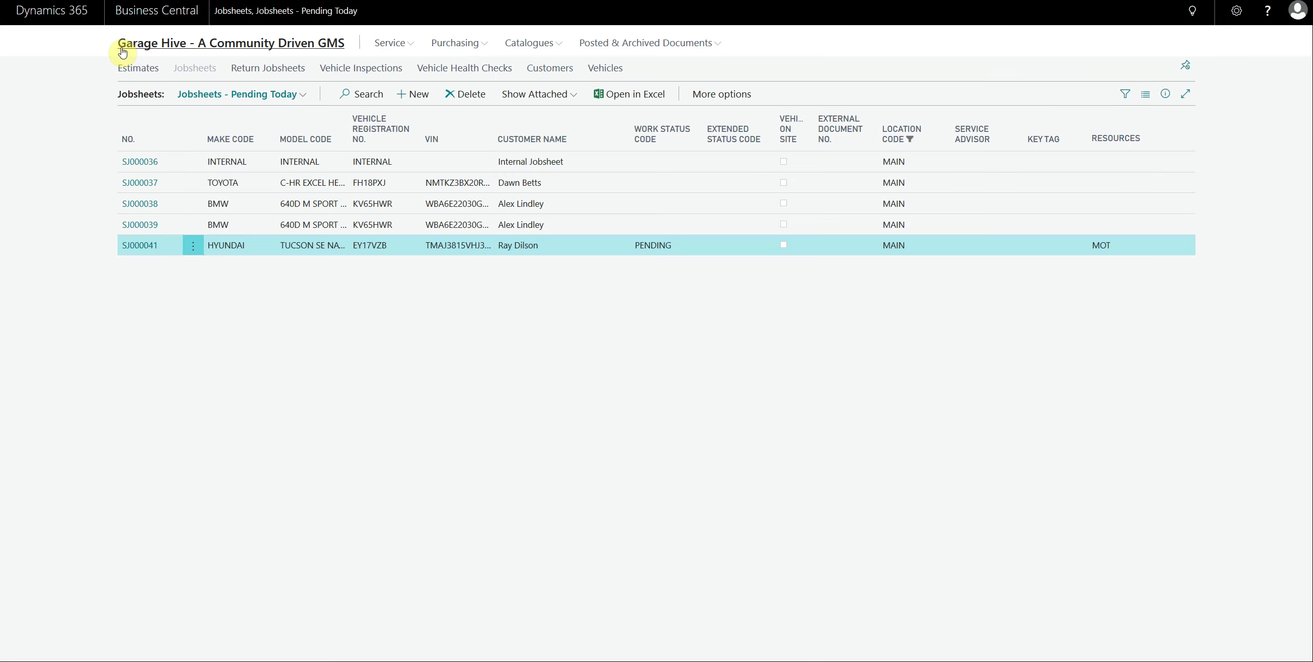
pyautogui.click(185, 46)
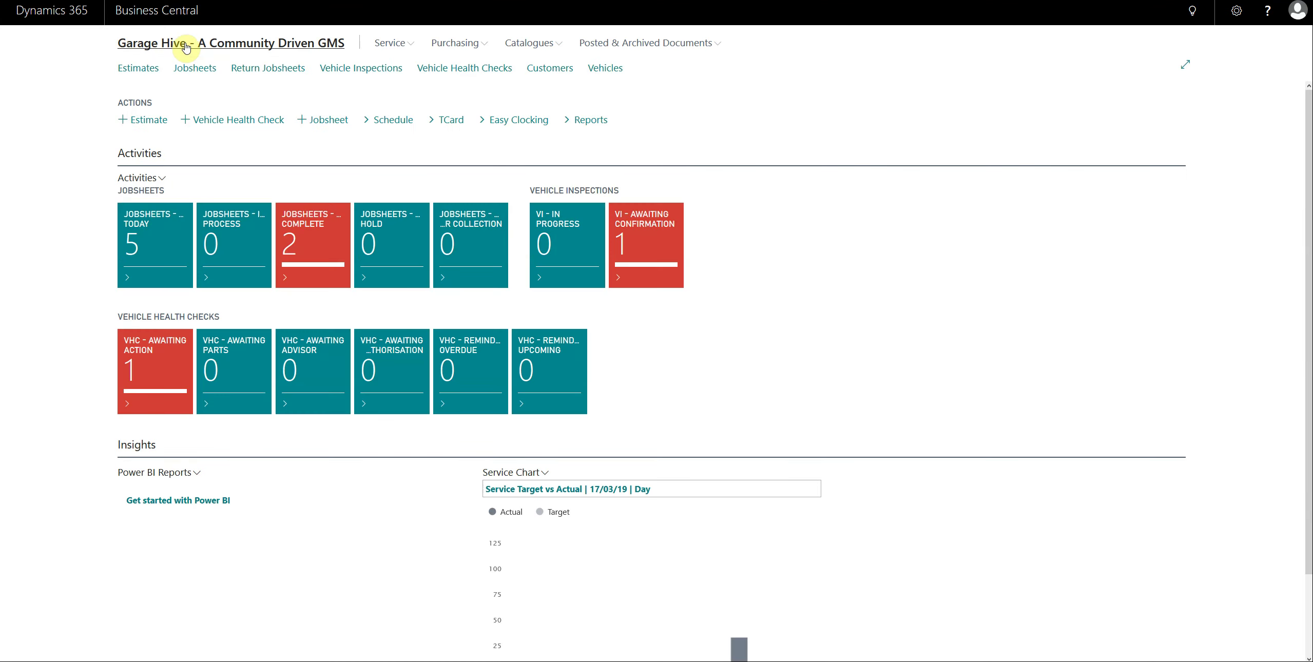
# Open the Vehicles list and preview the Toyota, then the Hyundai Tucson.
pyautogui.click(611, 73)
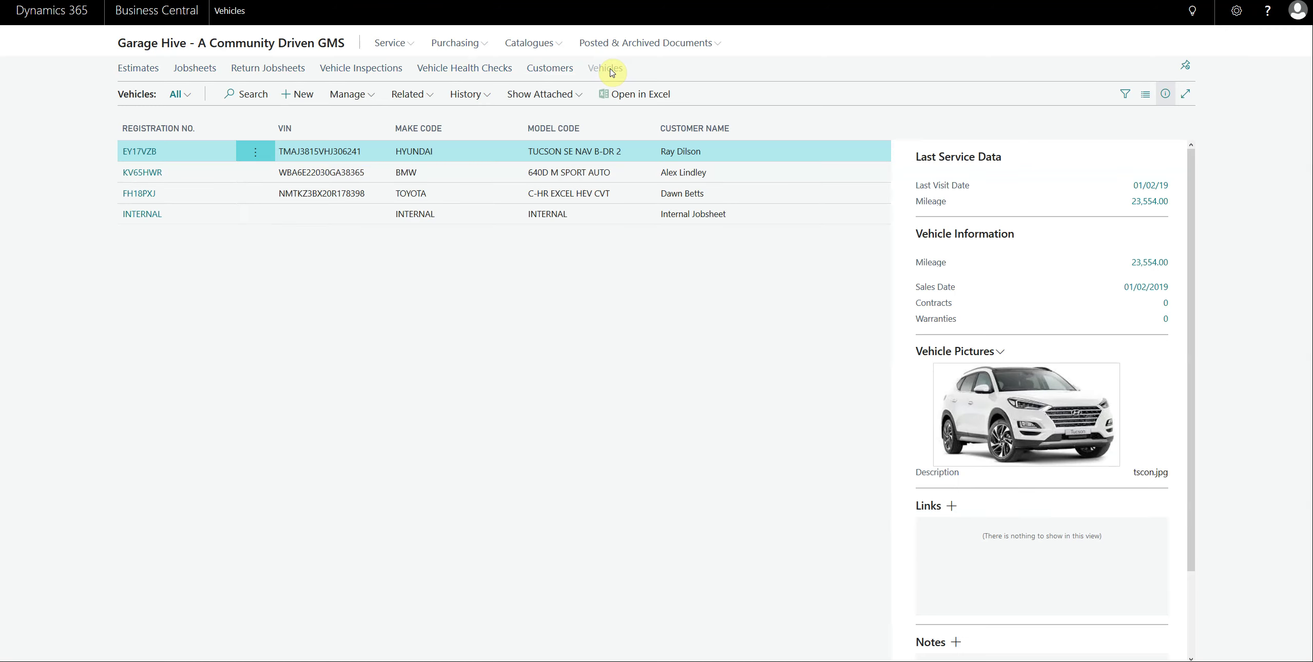
pyautogui.click(477, 201)
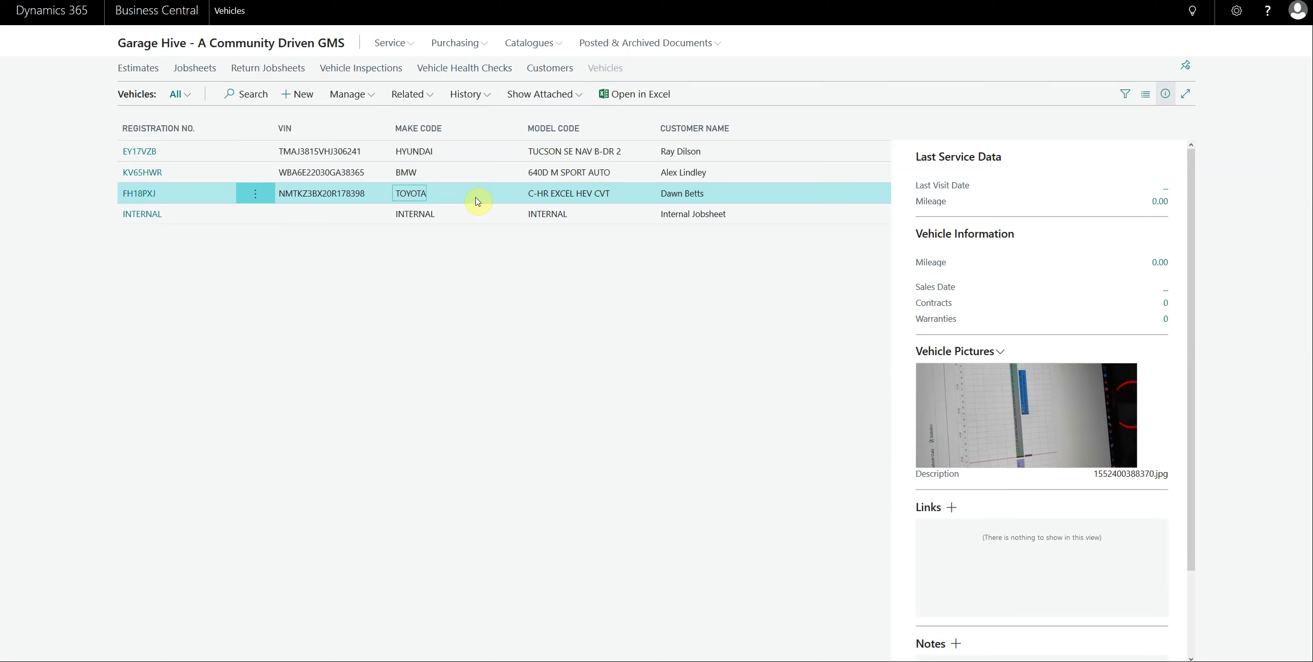
pyautogui.click(471, 155)
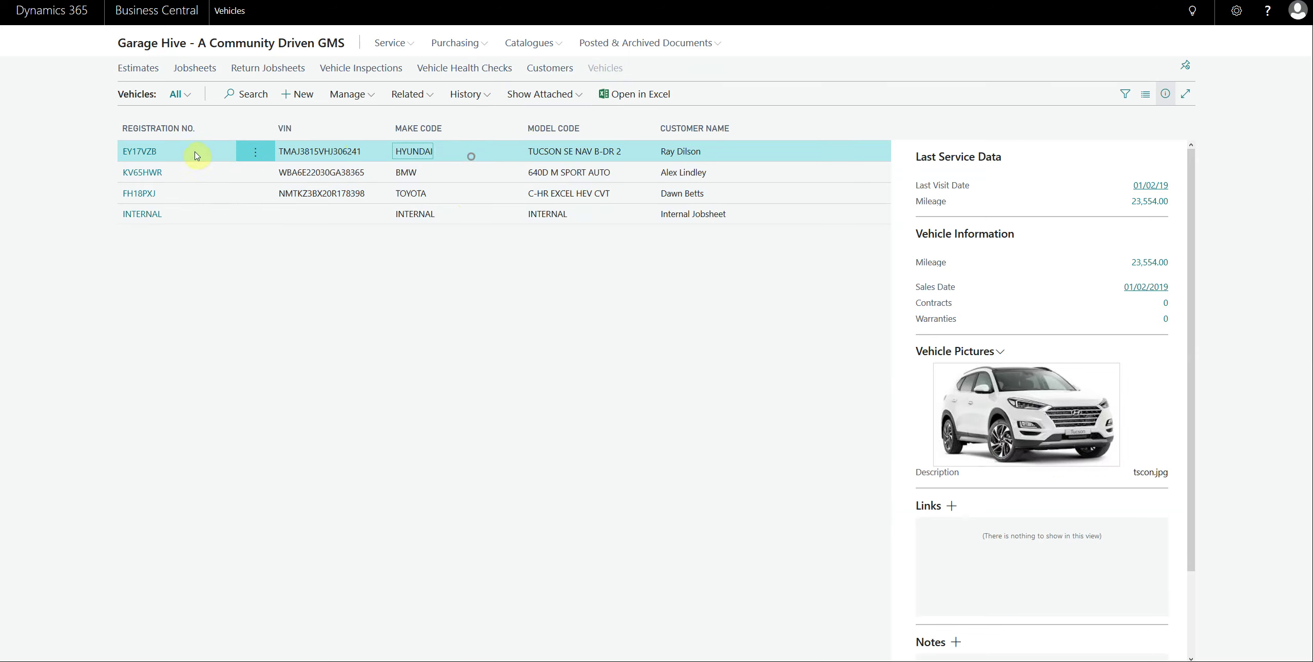
# Open the EY17VZB vehicle card, view its Statistics, then show its Lookup and History actions.
pyautogui.click(141, 152)
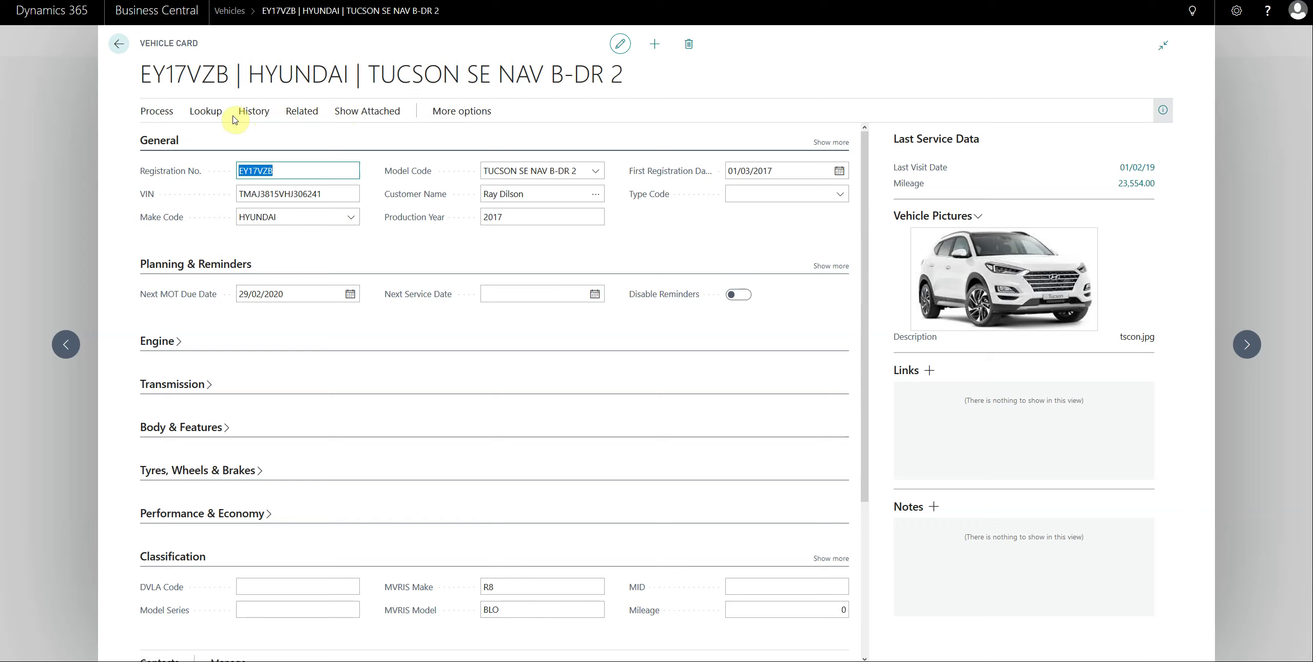
pyautogui.click(154, 110)
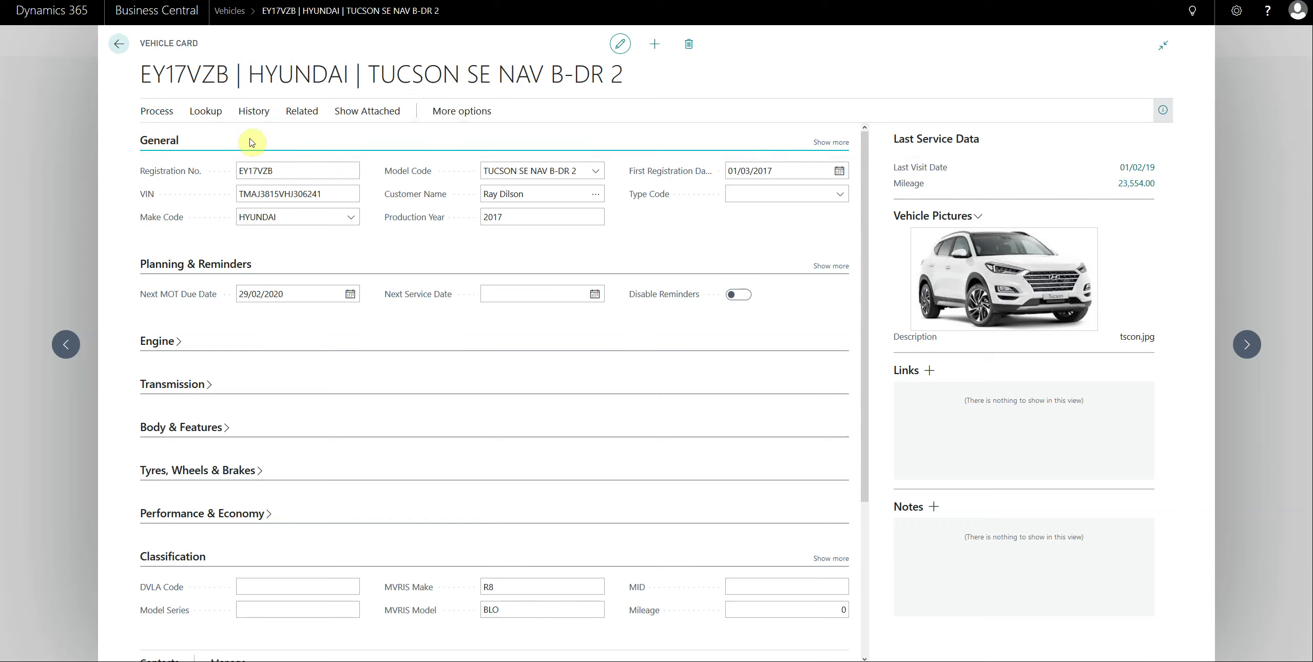
pyautogui.click(250, 138)
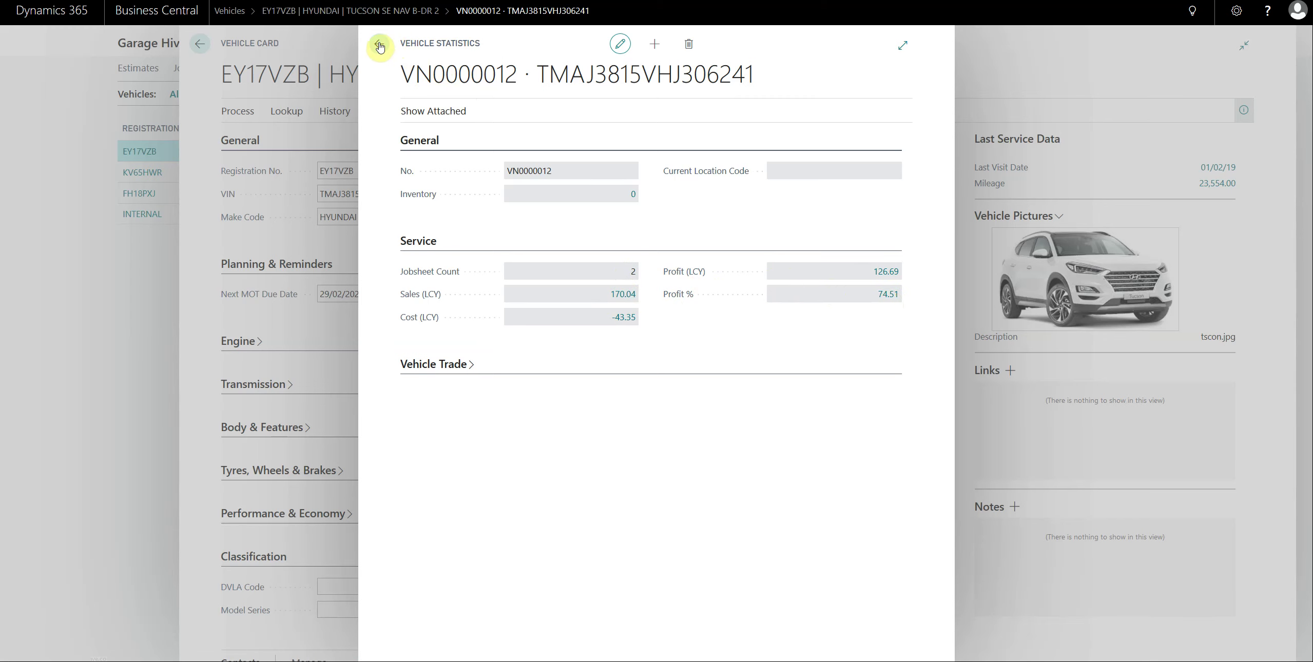
pyautogui.click(339, 67)
pyautogui.click(206, 110)
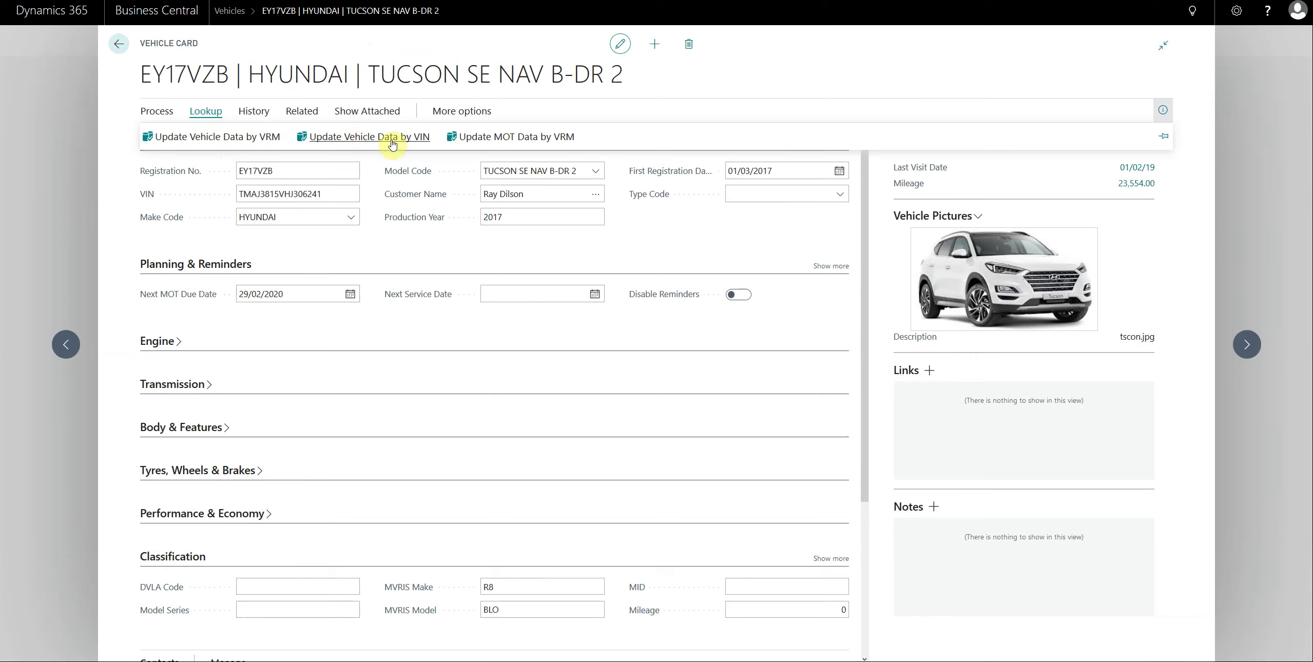
pyautogui.click(255, 109)
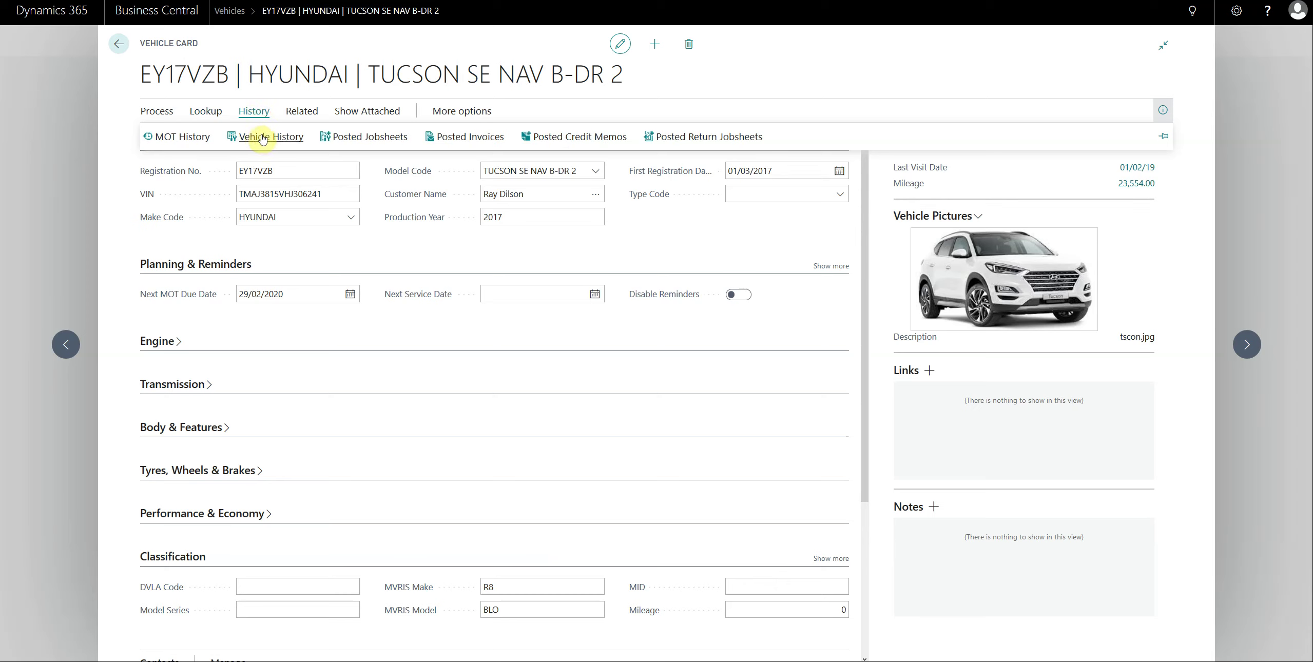
pyautogui.click(262, 137)
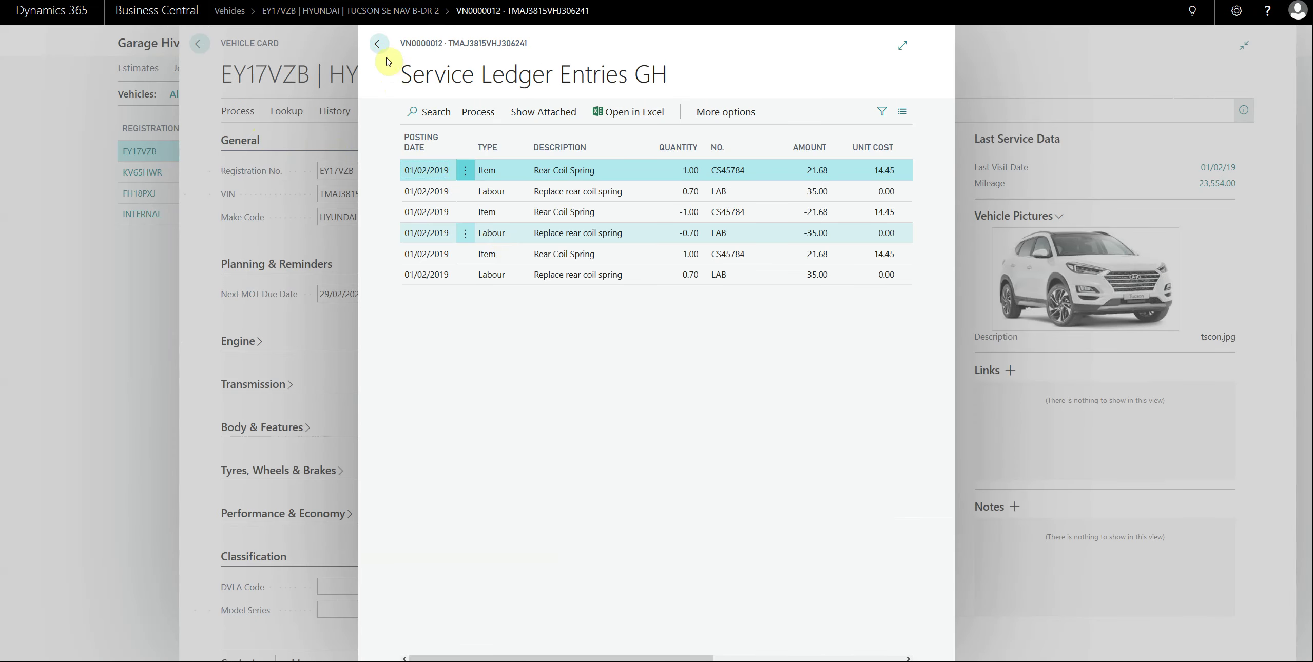
pyautogui.click(379, 44)
pyautogui.click(263, 126)
pyautogui.click(384, 136)
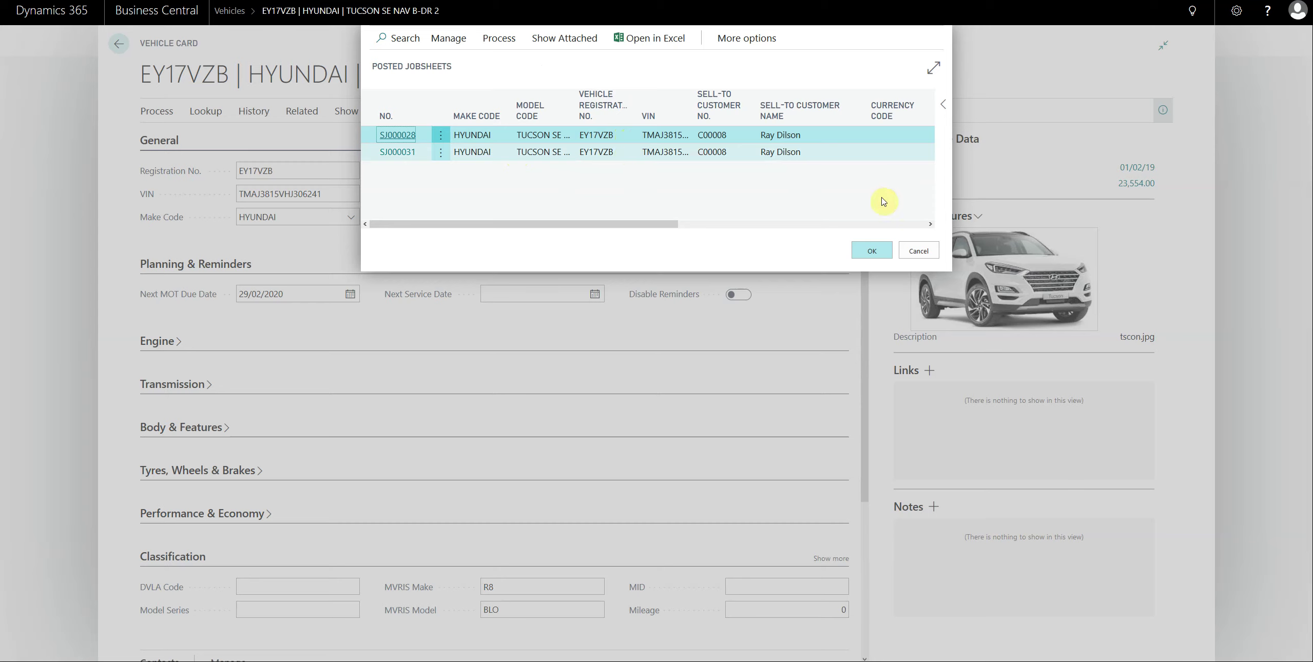
pyautogui.click(918, 251)
pyautogui.click(255, 121)
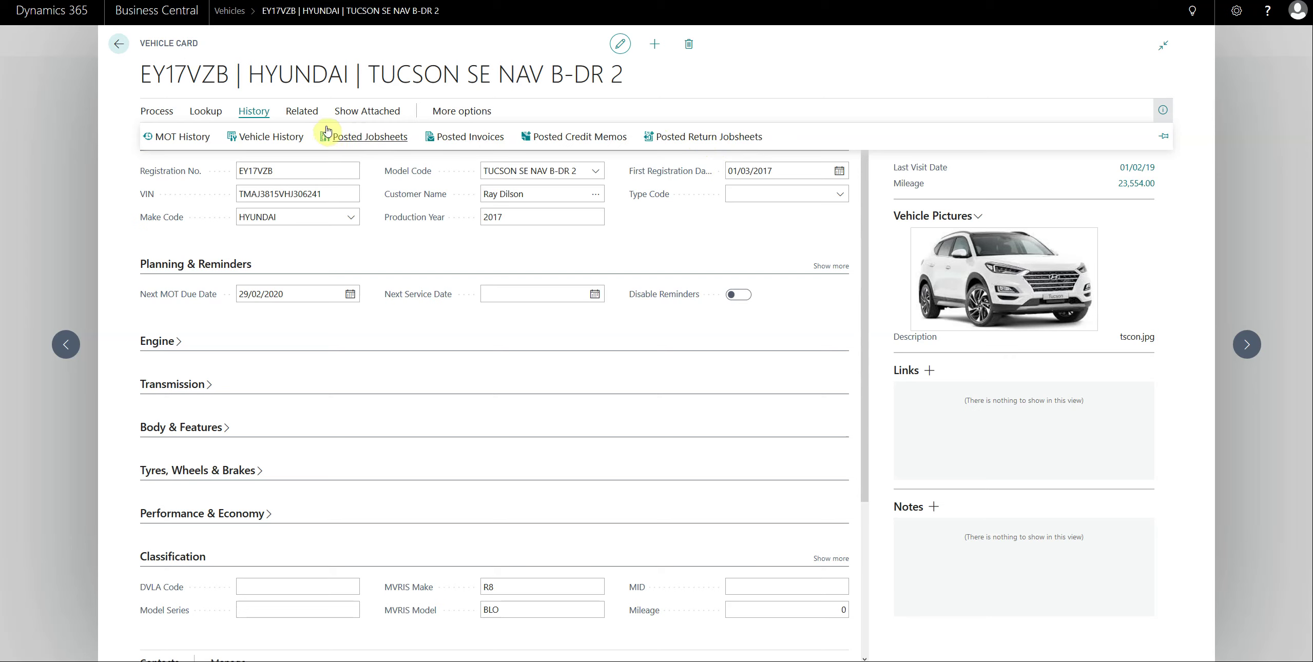
# View the vehicle owner's customer card from Related, then return to the vehicle.
pyautogui.click(306, 114)
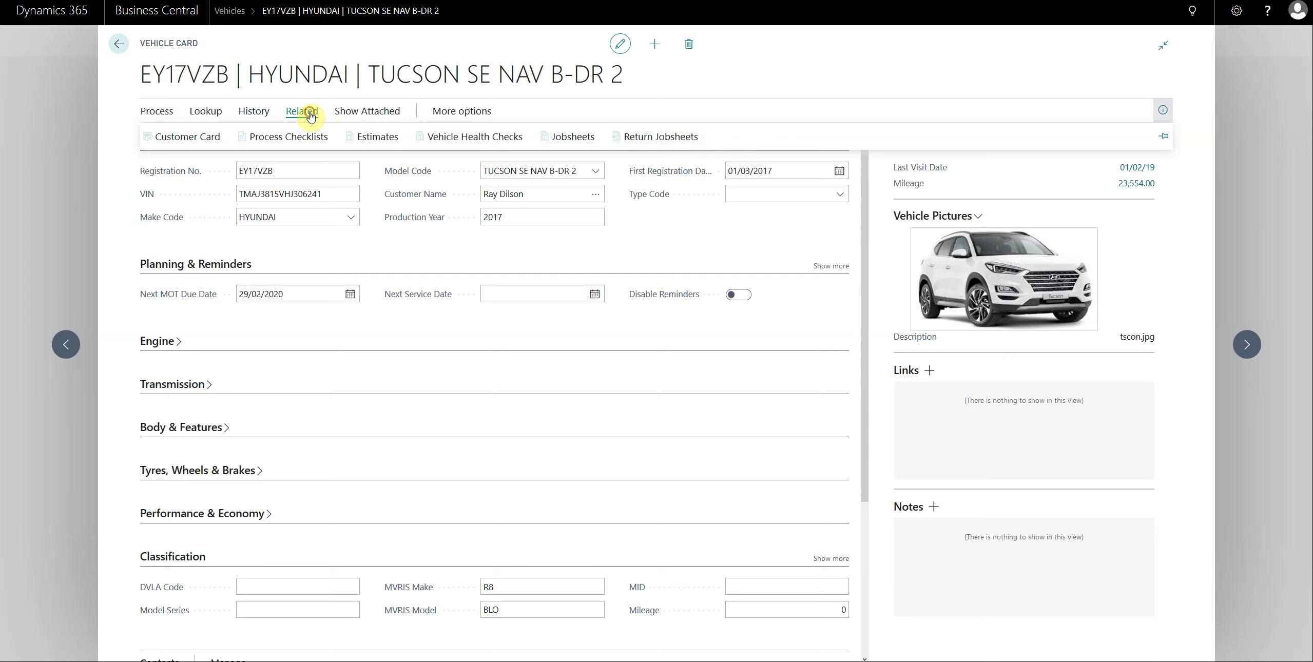
pyautogui.click(205, 138)
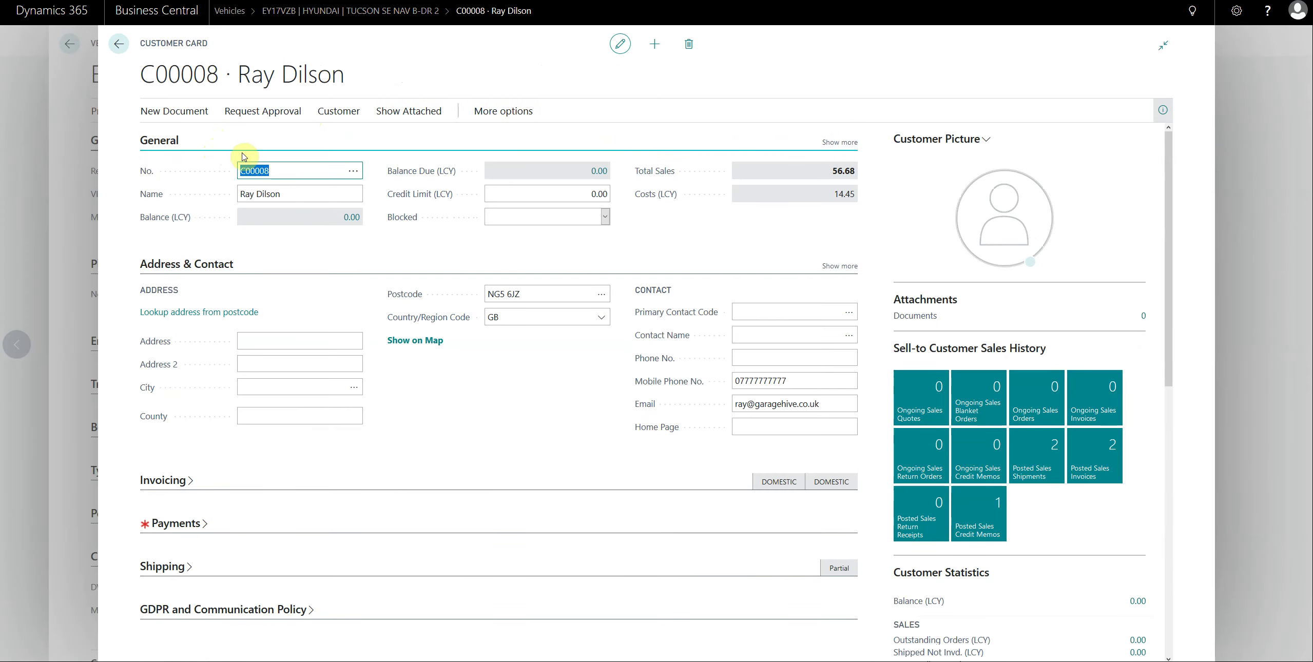
pyautogui.click(119, 44)
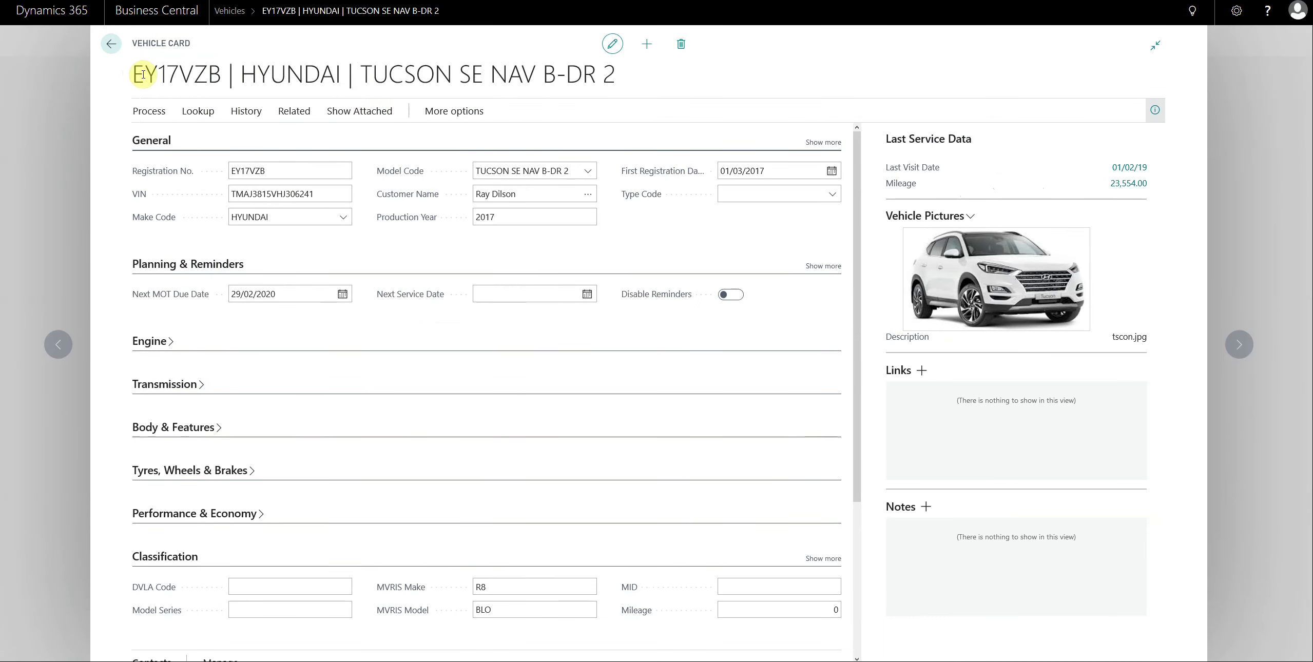
# Open the vehicle's jobsheet from Related, cancel out of it, and show the attachment actions.
pyautogui.click(312, 112)
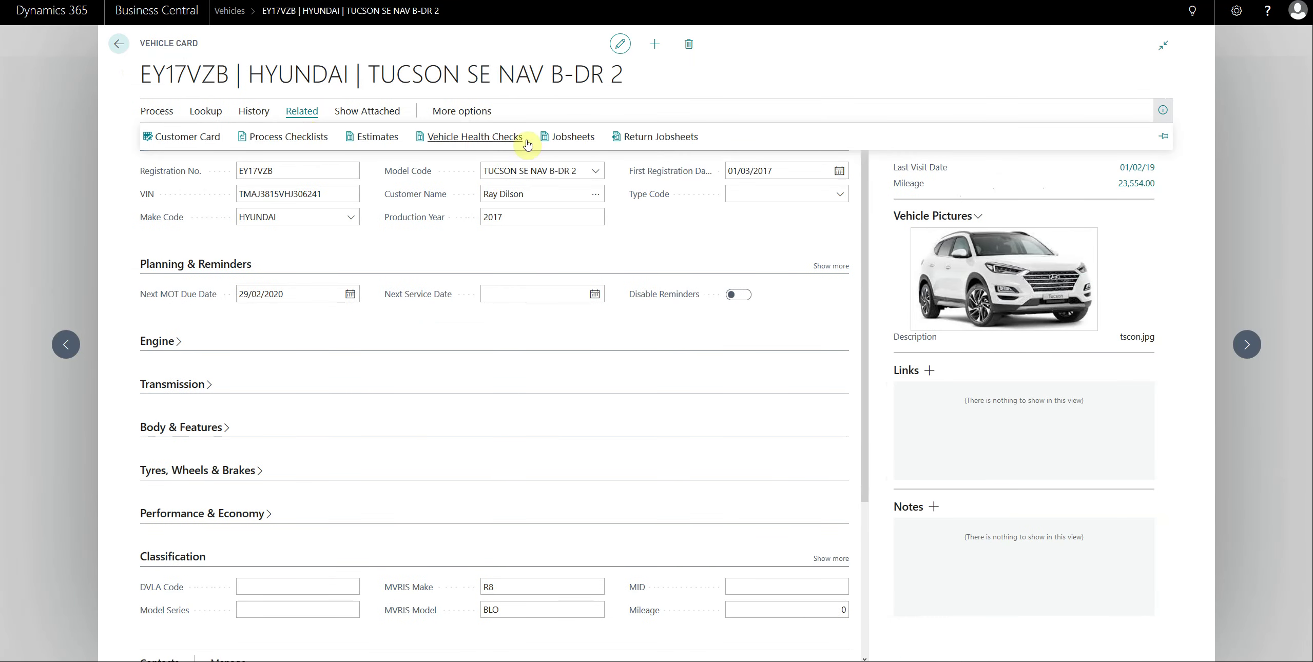
pyautogui.click(573, 138)
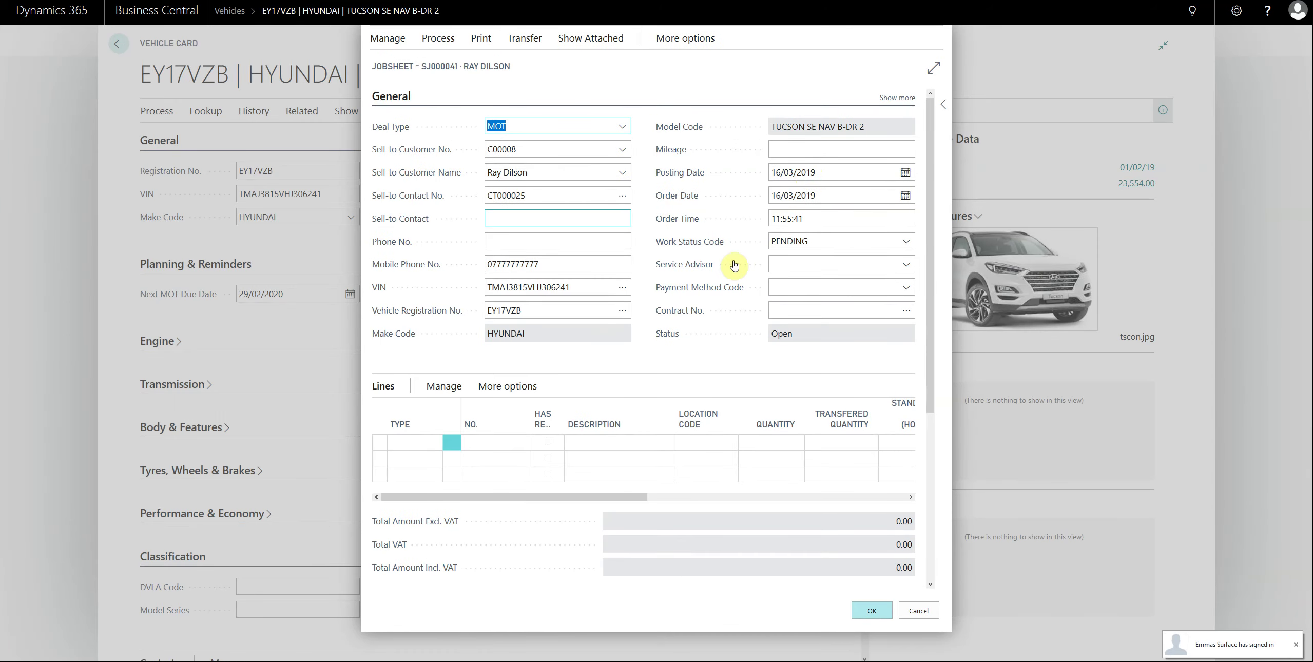
pyautogui.click(917, 611)
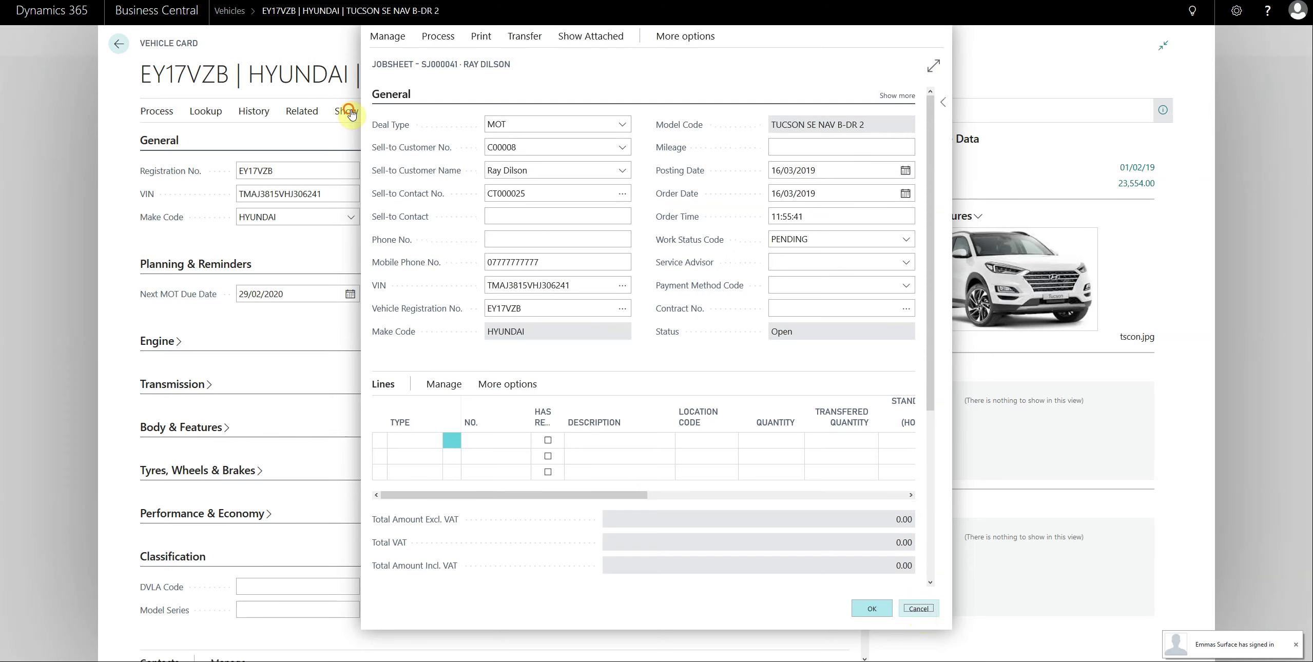
pyautogui.click(351, 113)
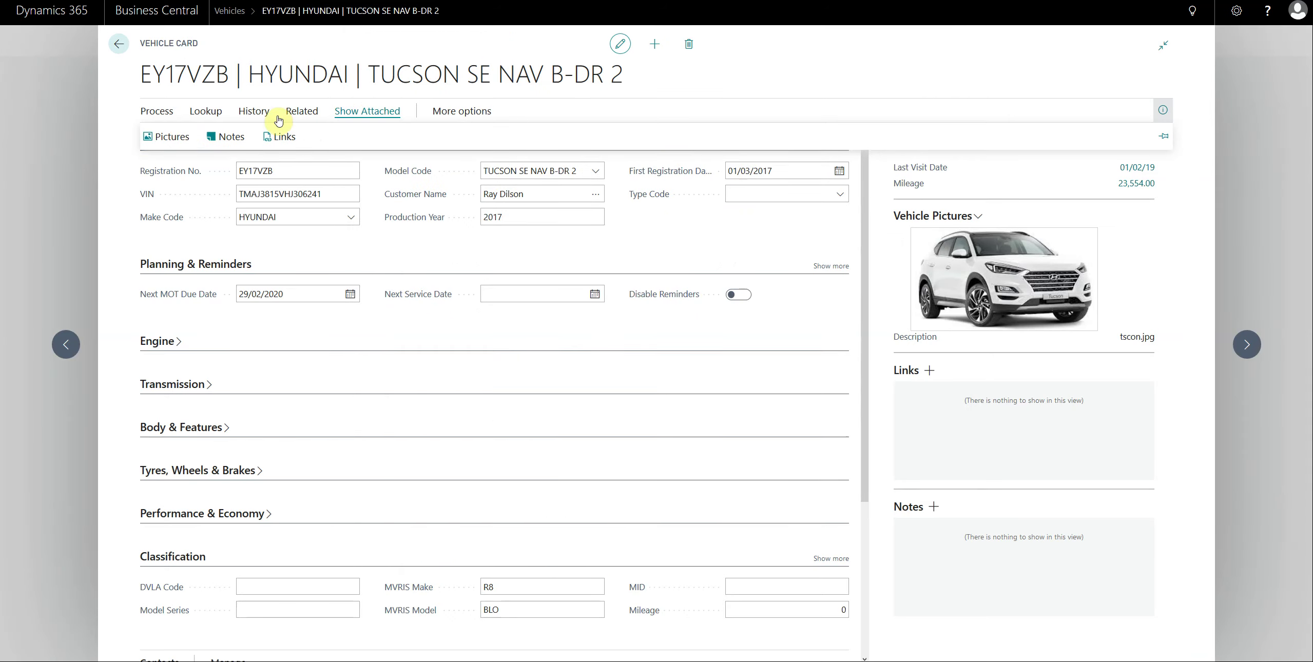
# Go home and open return jobsheet SJ000040 from the Return Jobsheets list.
pyautogui.click(119, 44)
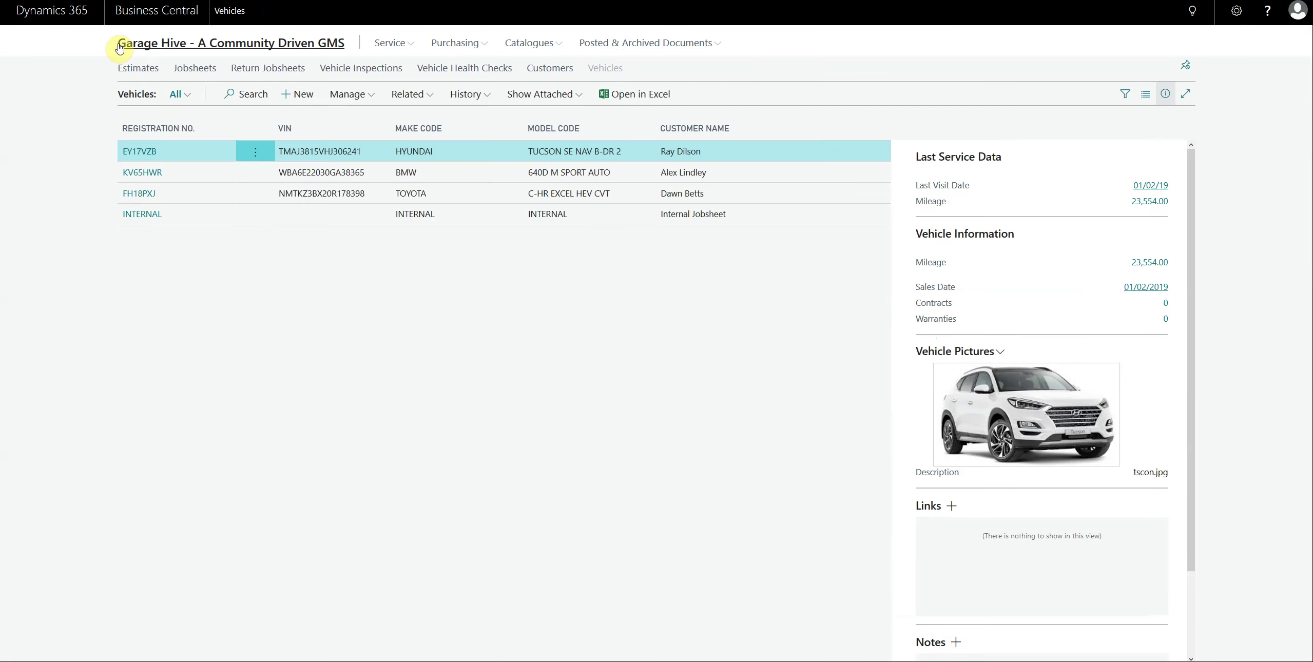
pyautogui.click(151, 45)
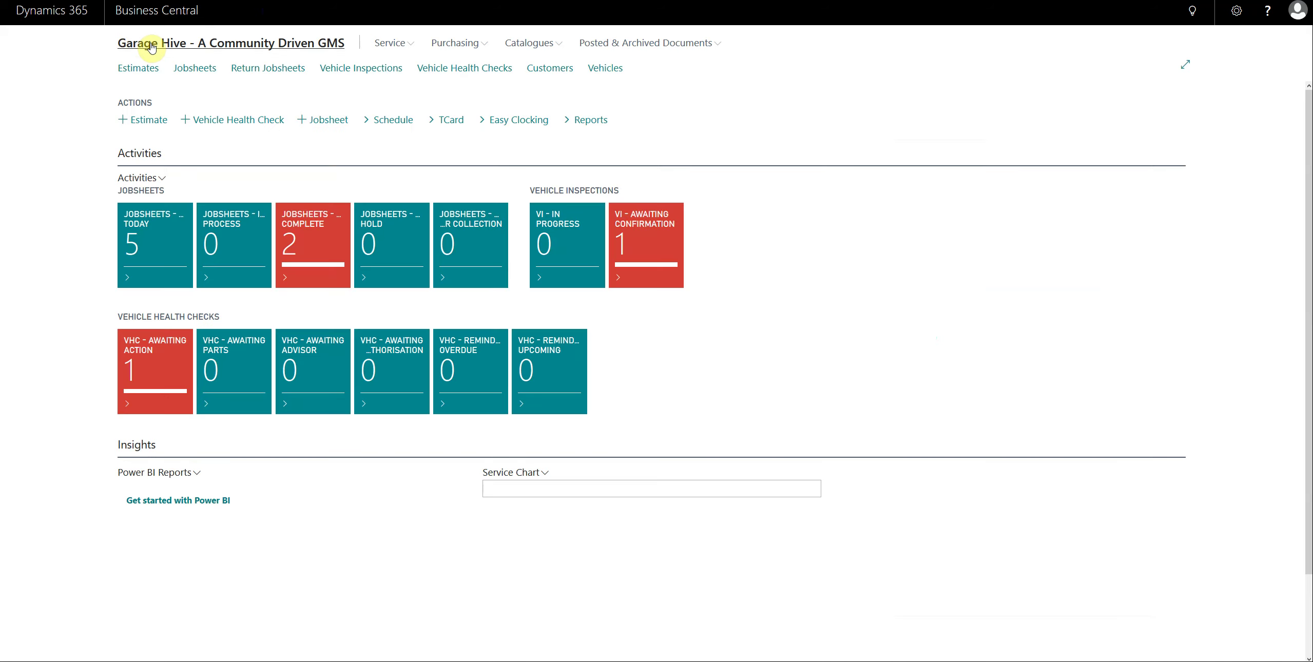
pyautogui.click(280, 70)
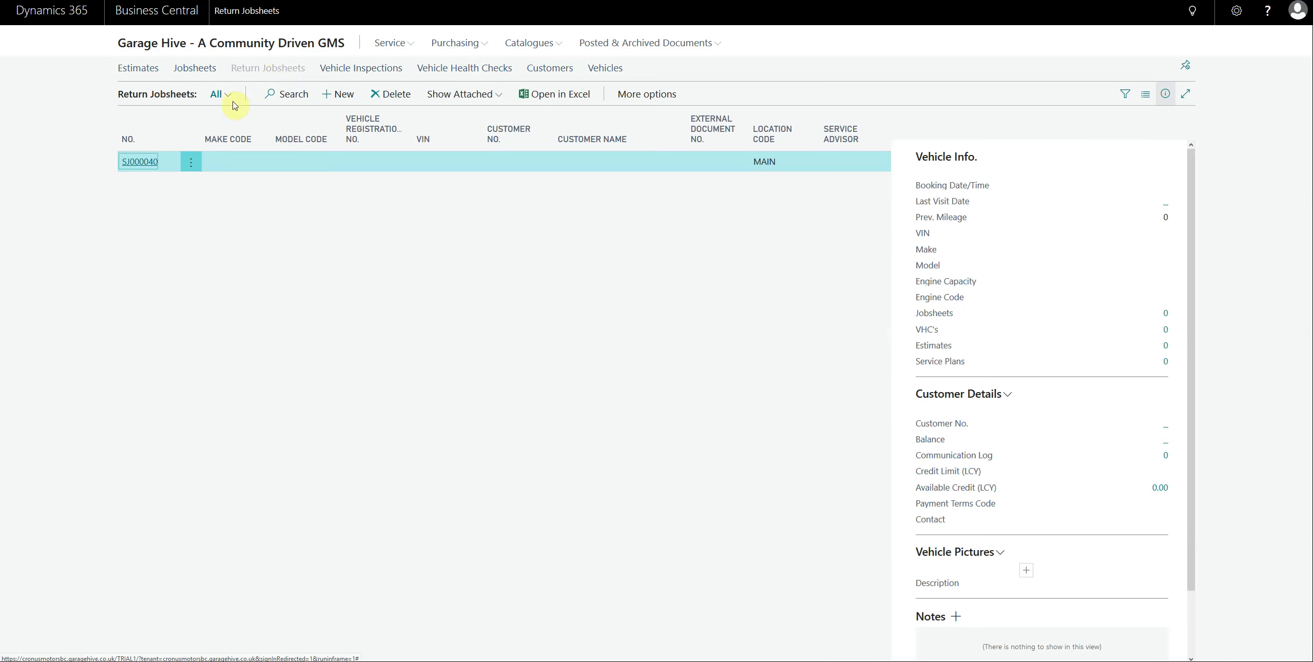
pyautogui.click(144, 163)
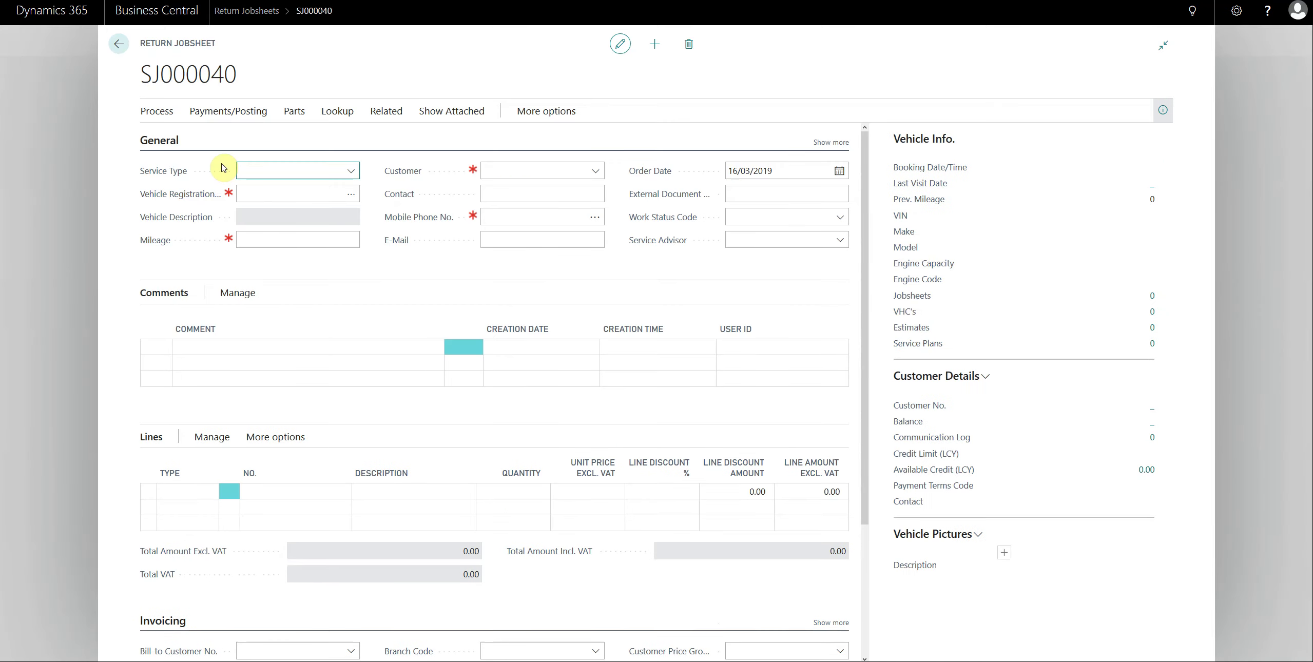
# Scroll through return jobsheet SJ000040 and check its Process actions.
pyautogui.scroll(-1, 513, 331)
pyautogui.scroll(1, 511, 367)
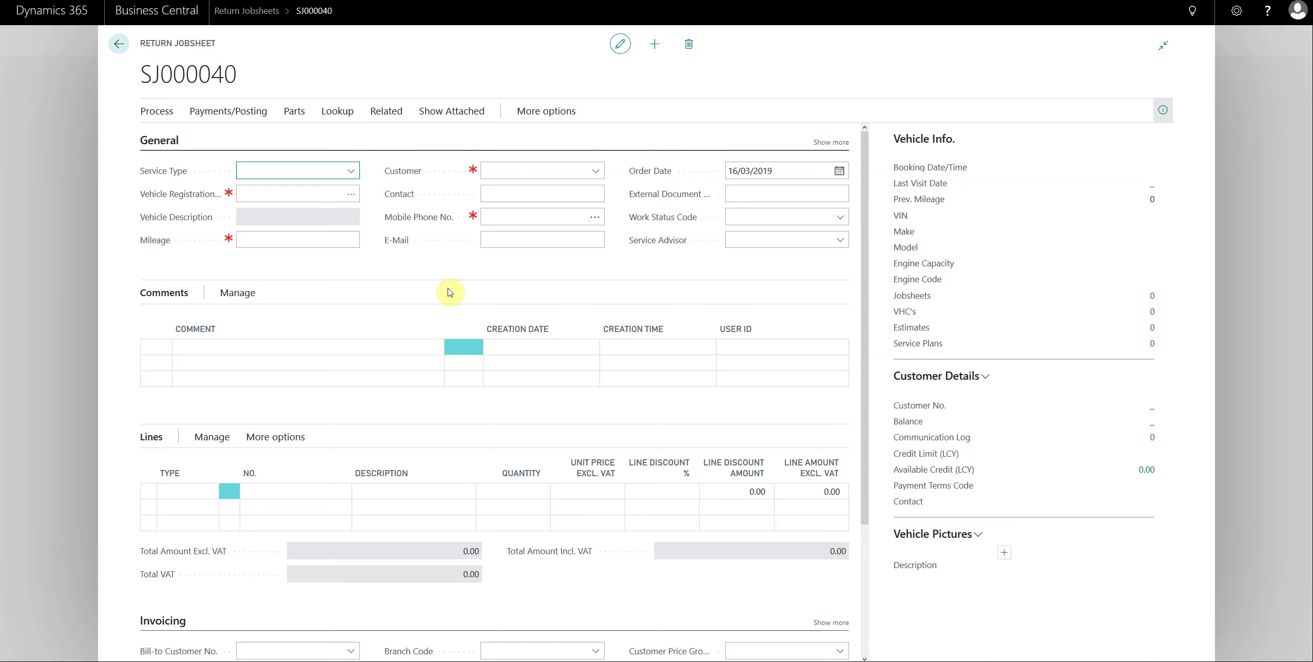
pyautogui.click(168, 114)
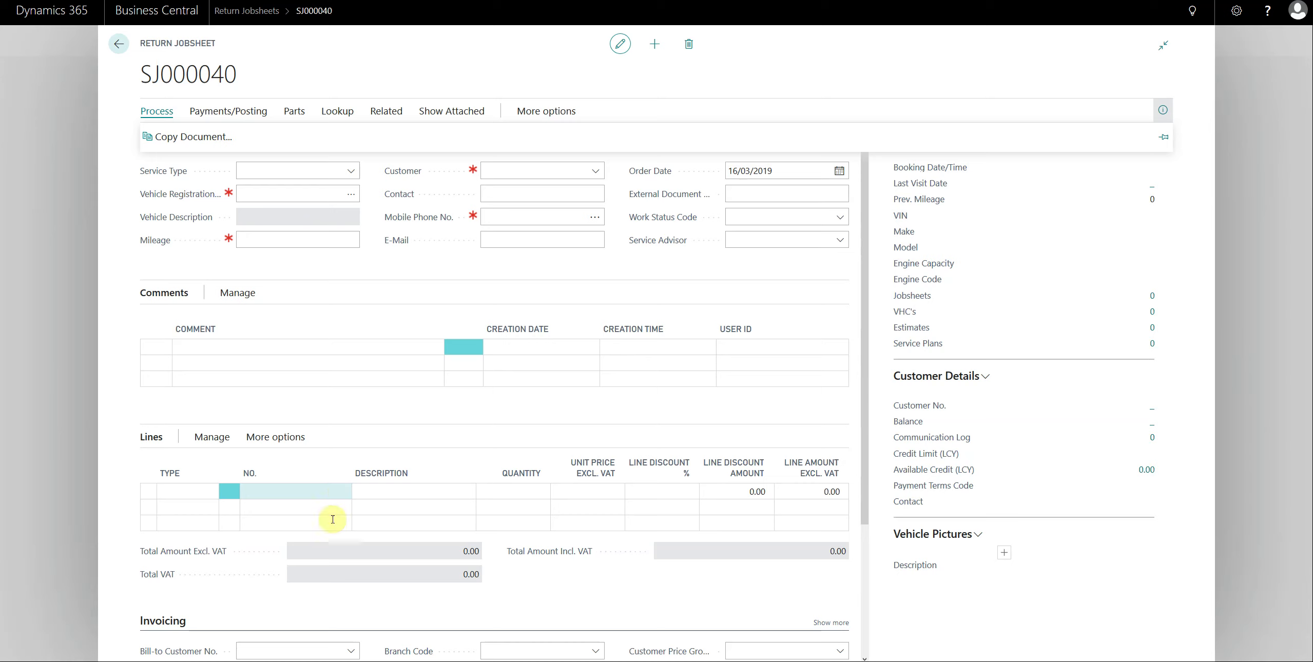
pyautogui.click(322, 348)
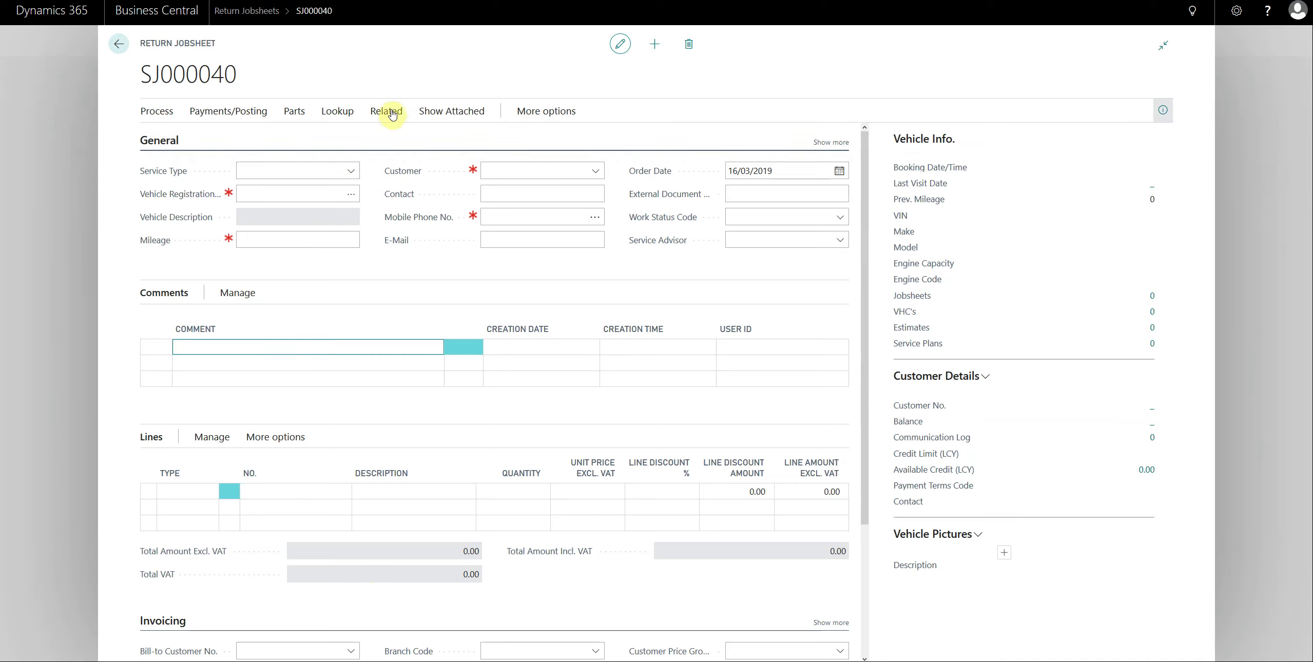
pyautogui.moveTo(417, 550); pyautogui.dragTo(627, 578)
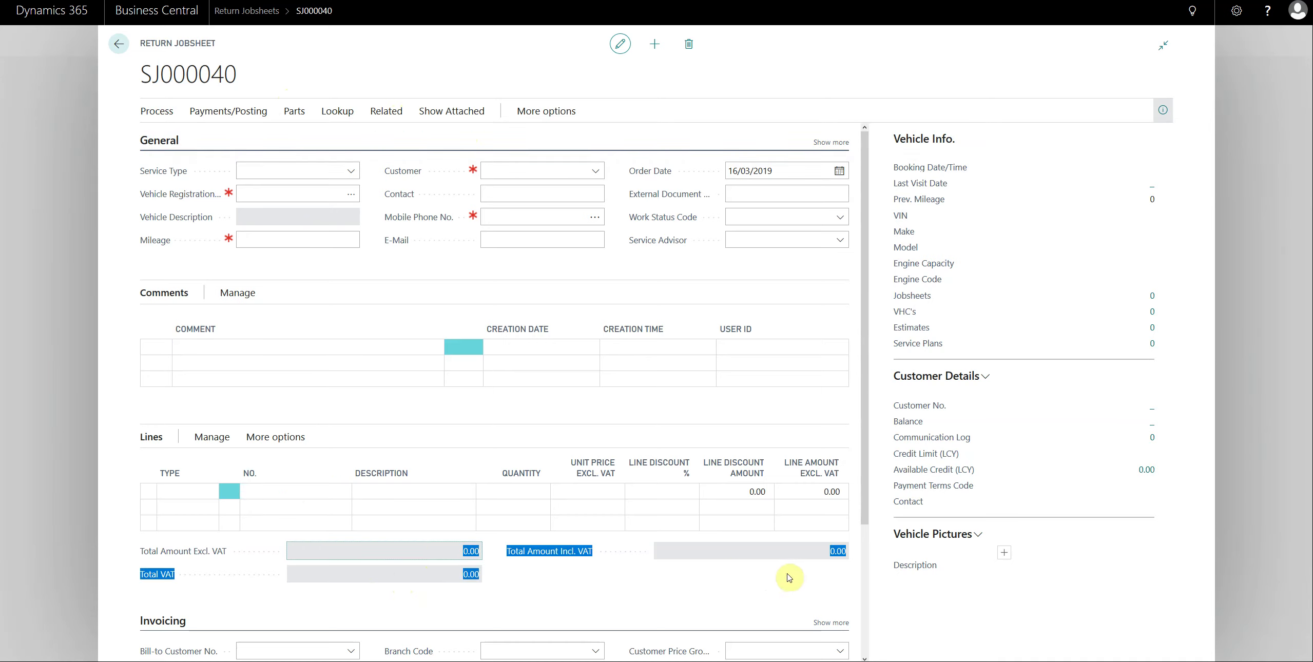
pyautogui.click(772, 583)
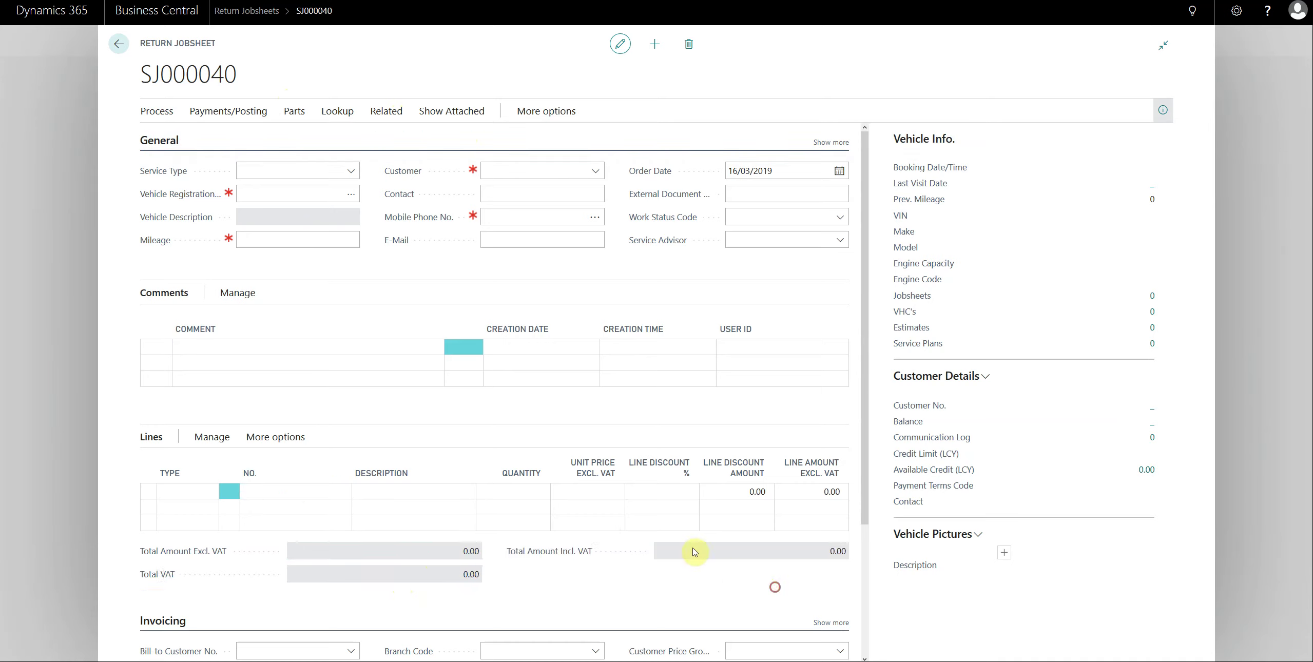
# Check the Parts and Payments/Posting actions, then go back to the Return Jobsheets list.
pyautogui.click(294, 111)
pyautogui.click(229, 110)
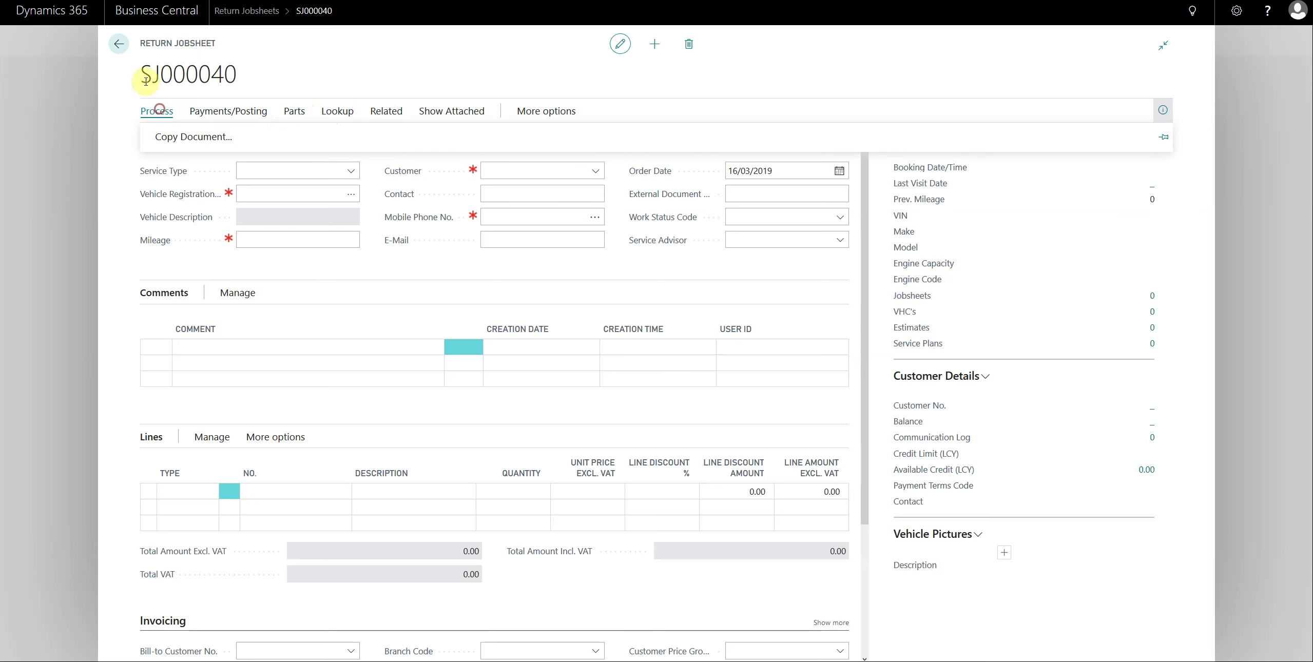
pyautogui.click(118, 44)
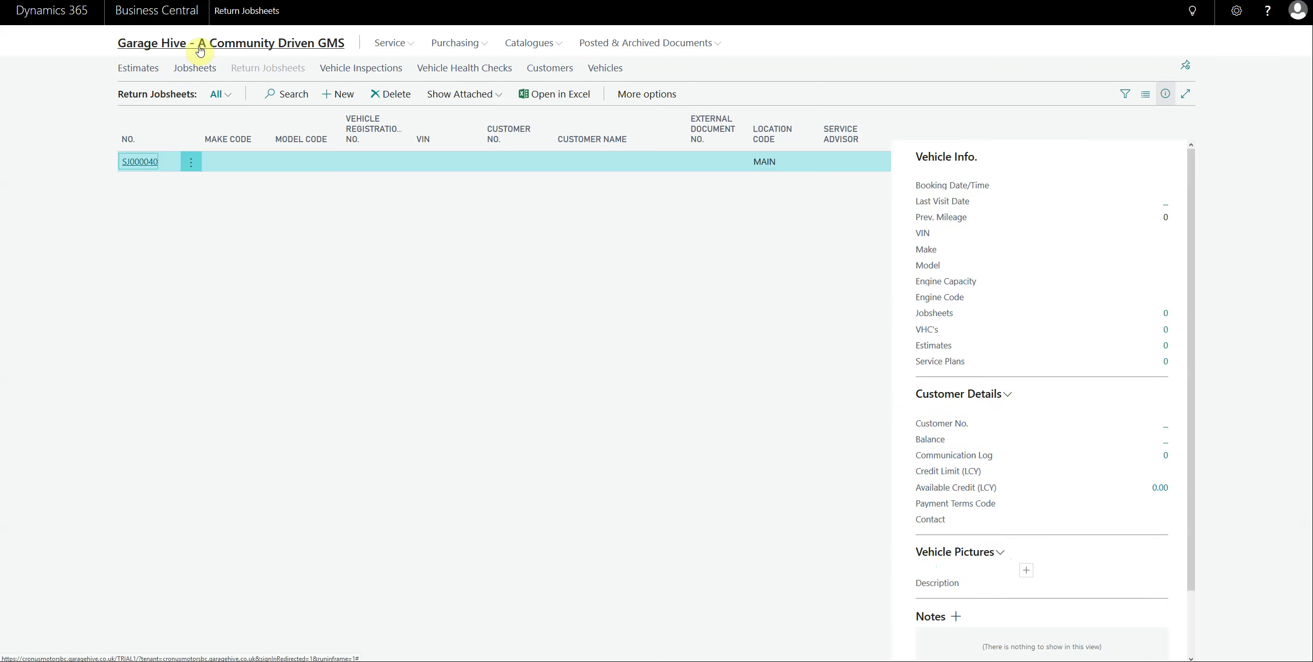
# Open inspection checklist PC00007 from the VI - Awaiting Confirmation tile.
pyautogui.click(200, 44)
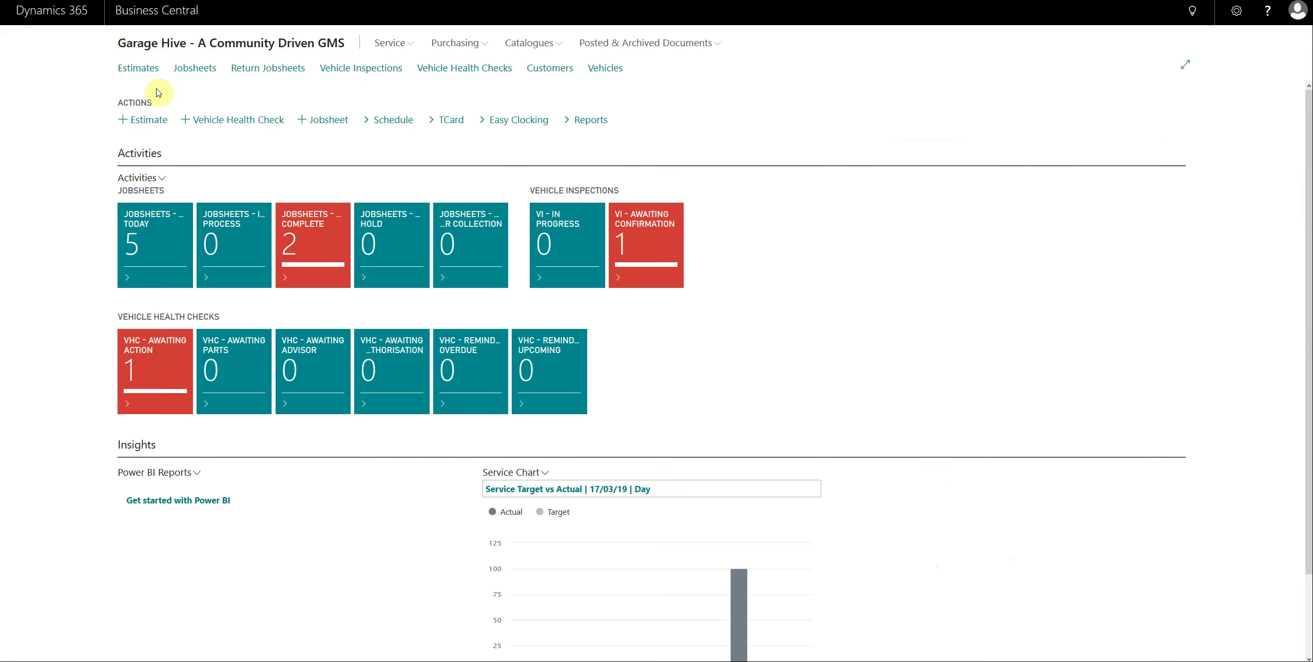
pyautogui.click(359, 69)
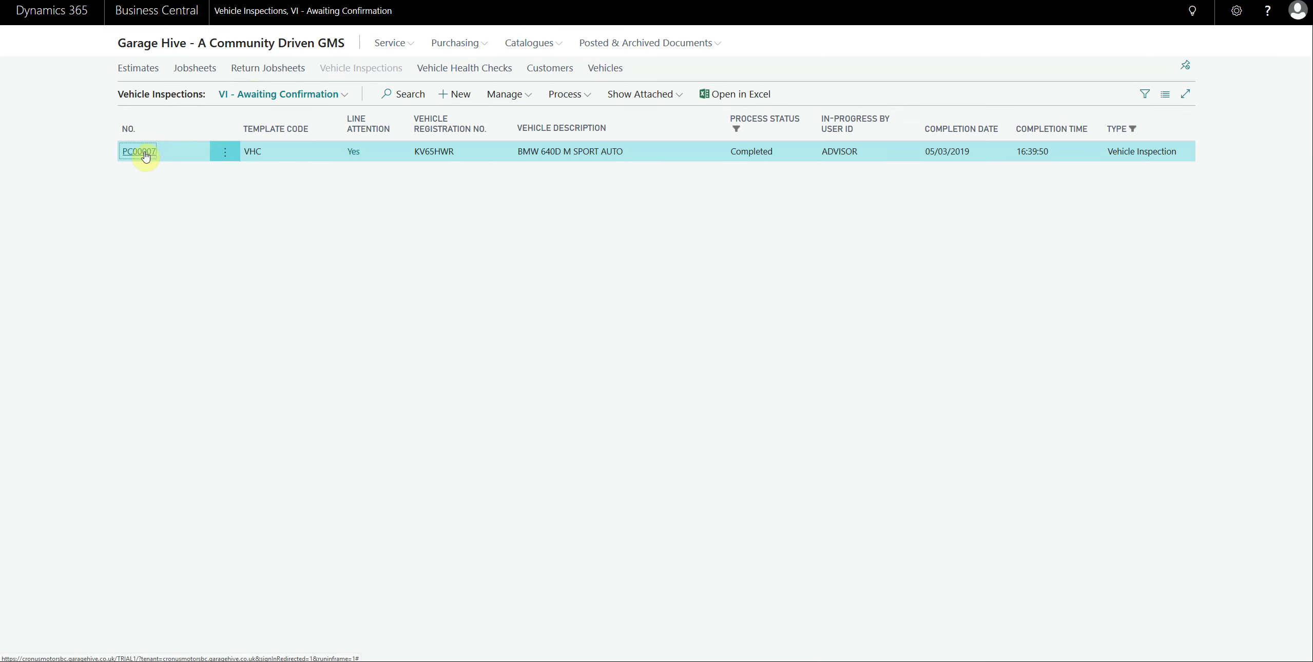
pyautogui.click(138, 151)
# Cycle through the checklist's Print/Send, Related, Show Attached and Process action rows.
pyautogui.click(213, 111)
pyautogui.click(268, 111)
pyautogui.click(332, 114)
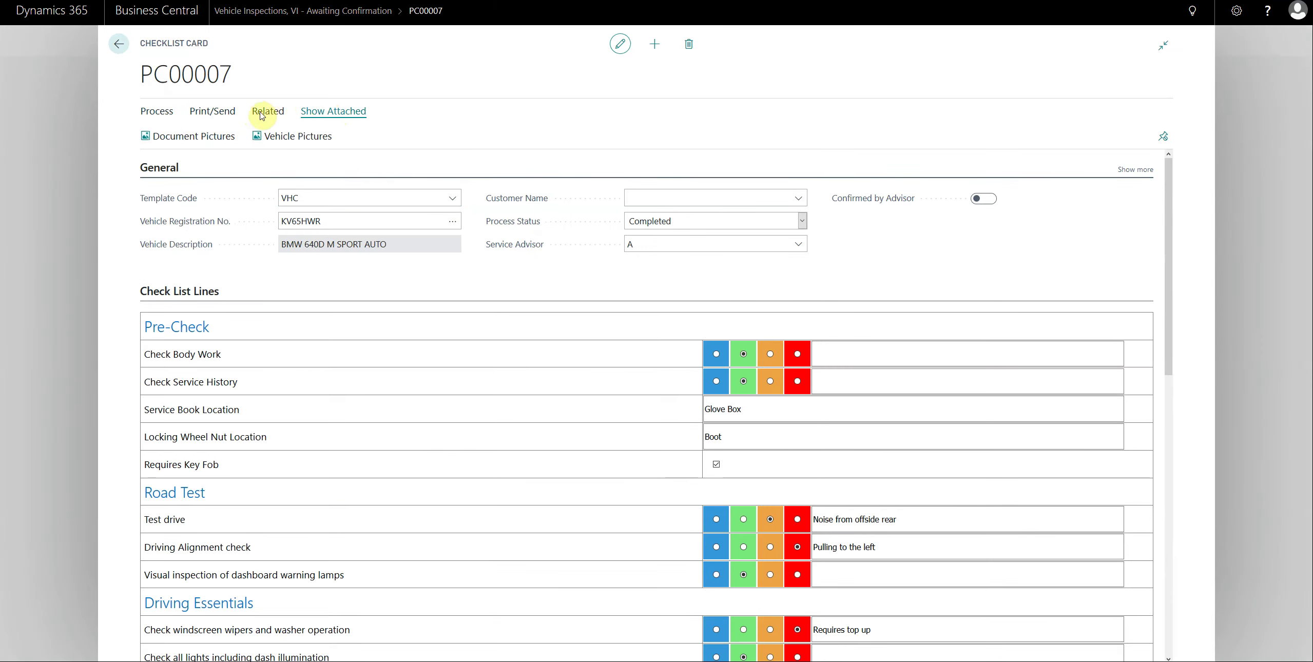
pyautogui.click(213, 111)
pyautogui.click(150, 115)
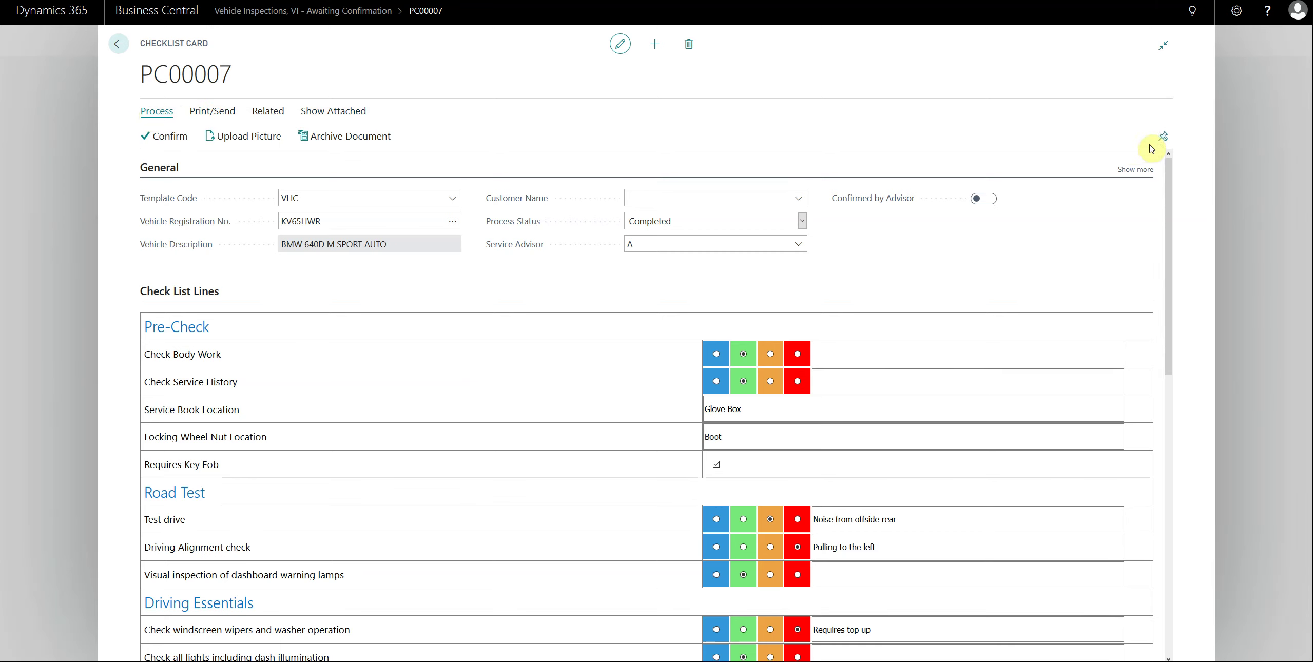
# Unpin the Process row, pin the Related actions row, then return to the inspections list.
pyautogui.click(1164, 139)
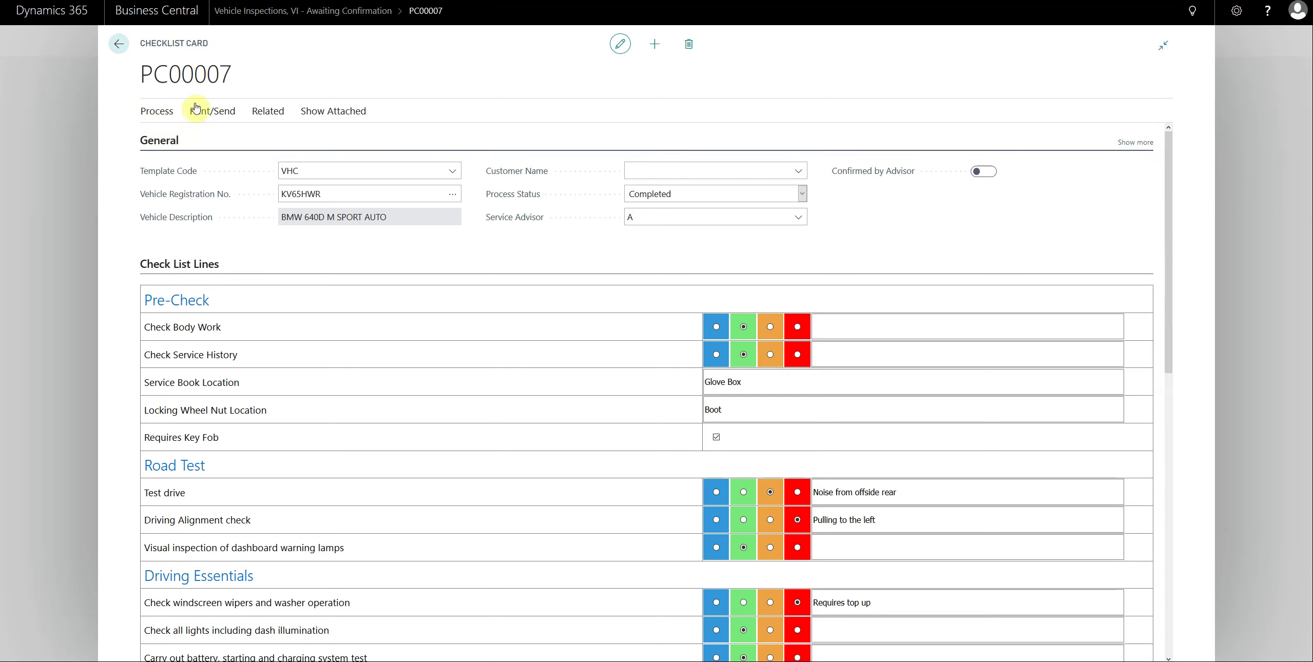
pyautogui.click(264, 111)
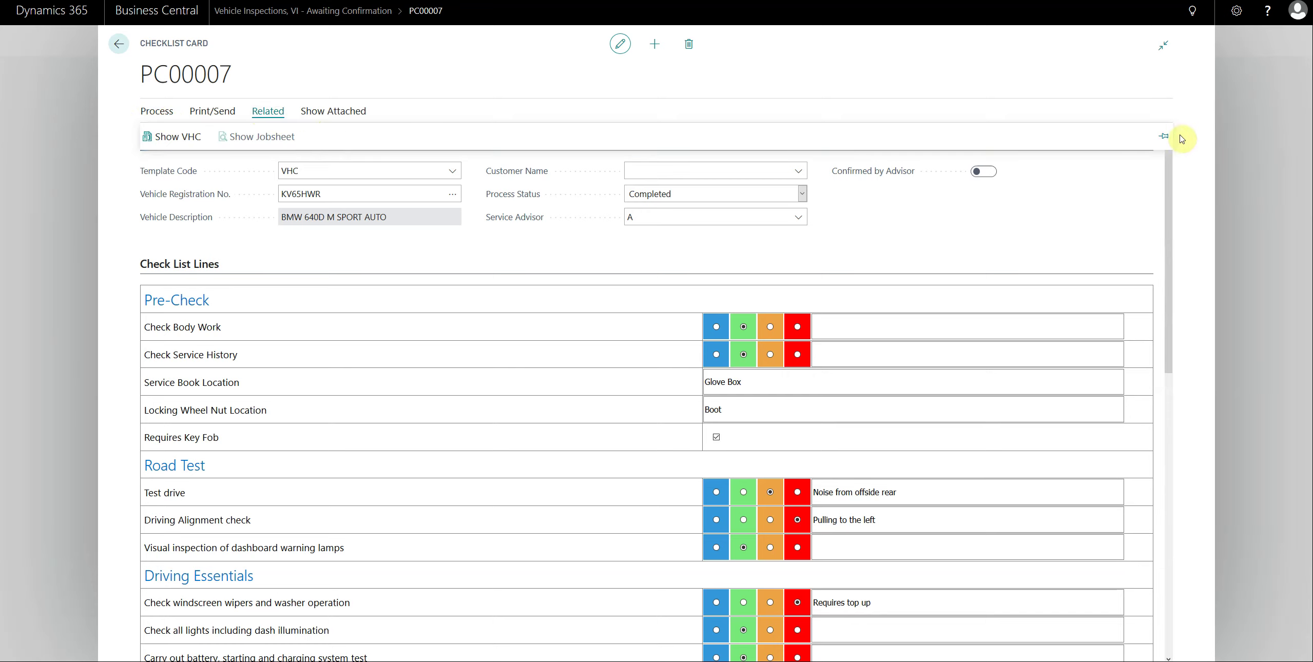
pyautogui.click(1164, 136)
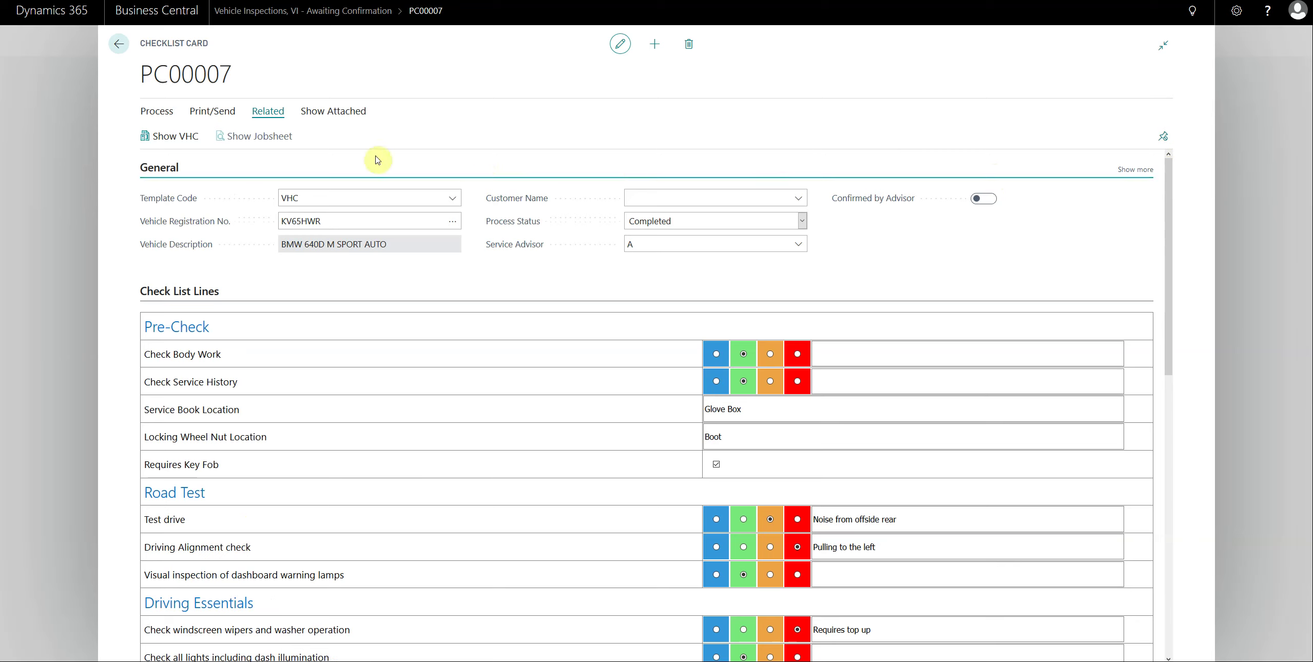
pyautogui.click(123, 50)
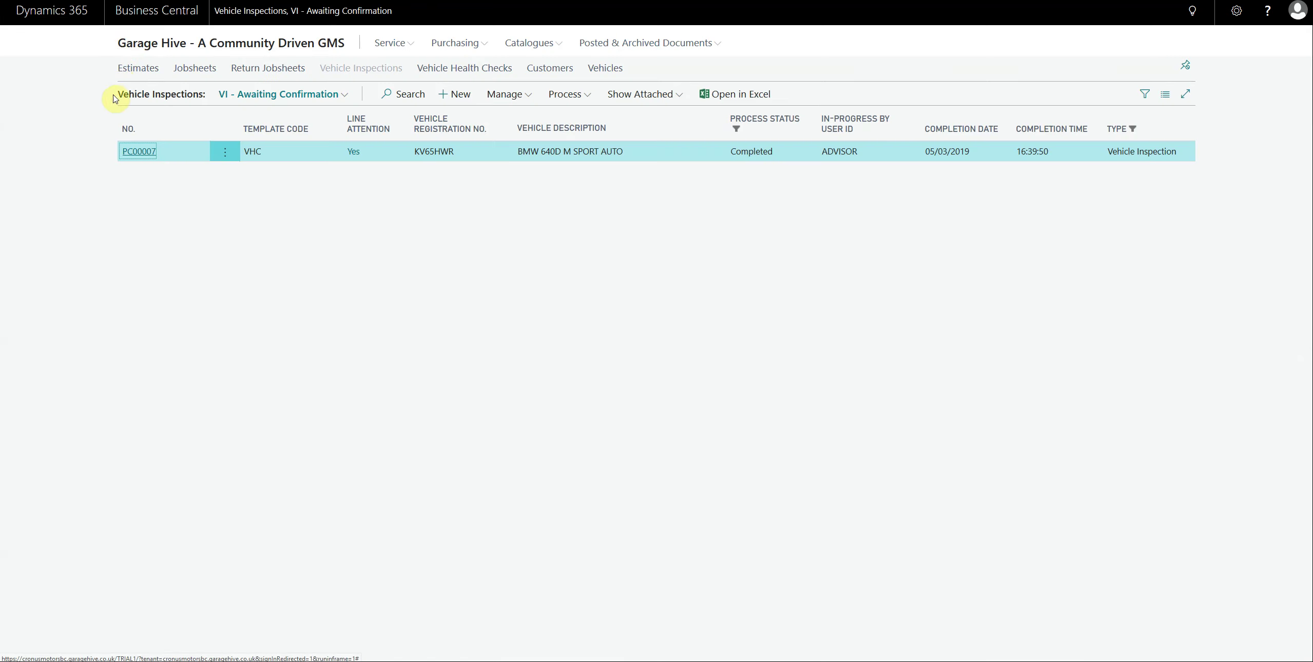
# Return to the Role Center showing one inspection awaiting confirmation and one health check.
pyautogui.click(191, 48)
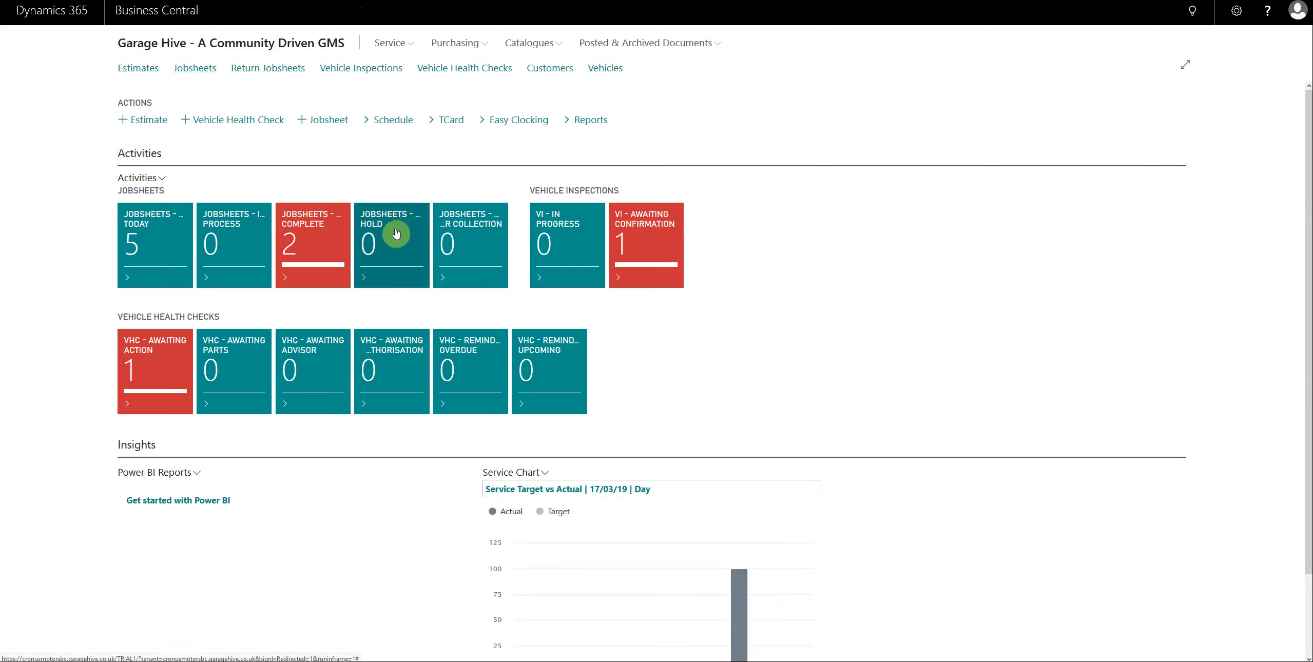